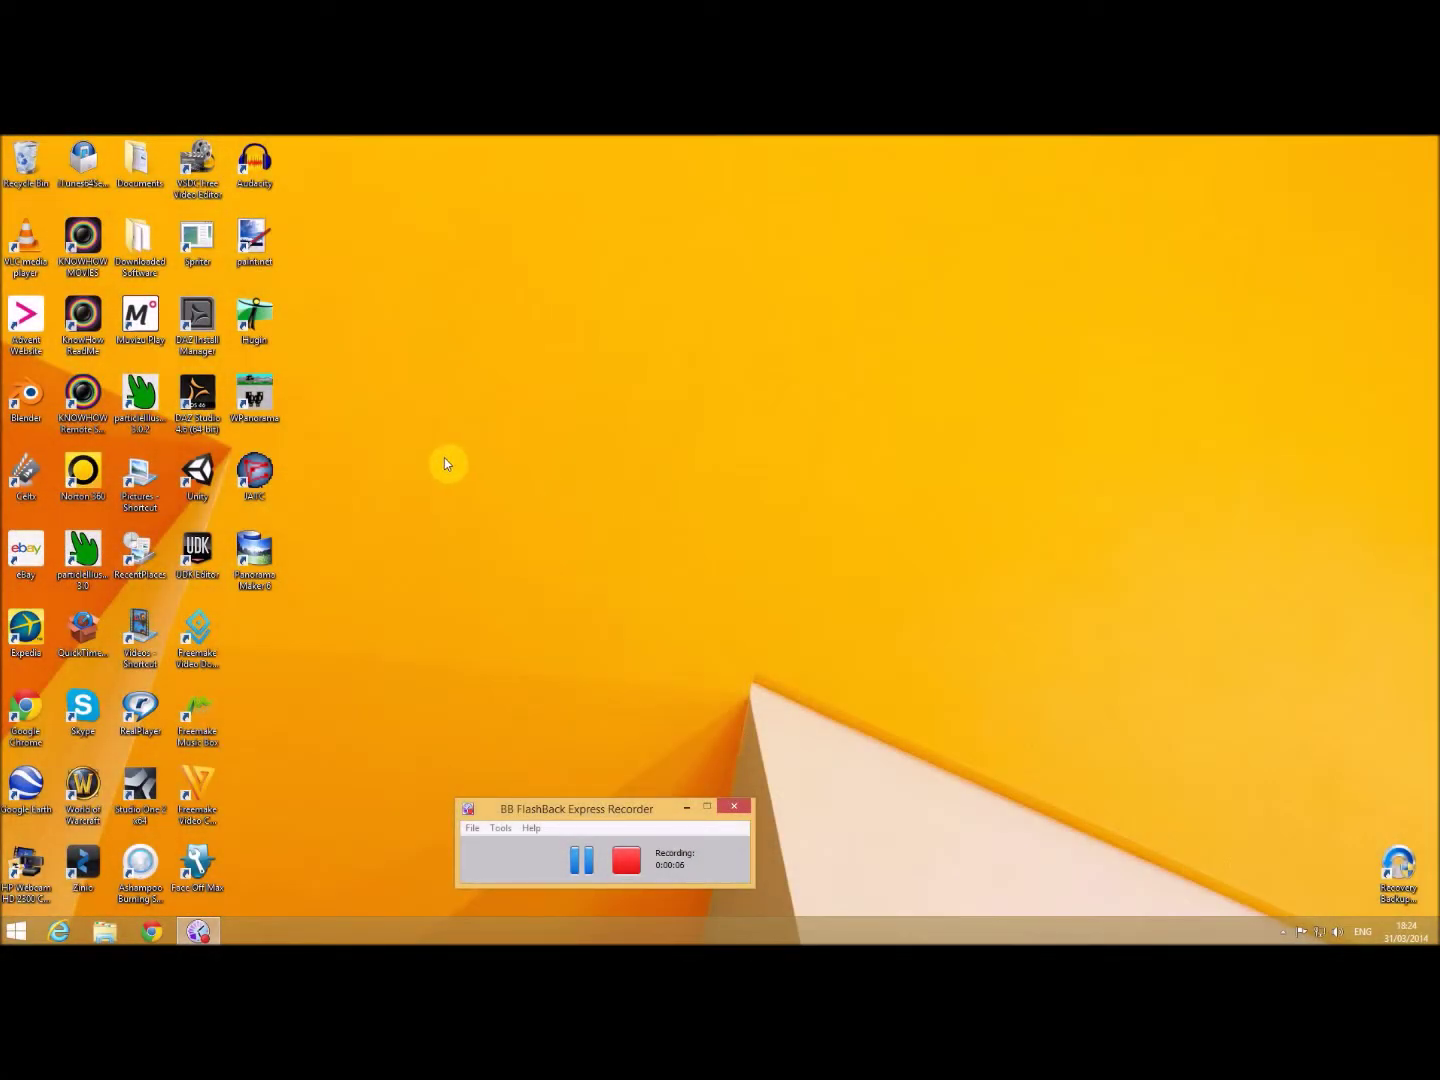
# - Launch WPanorama so the Schilthorn.jpg mountain panorama scrolls in its viewer
pyautogui.doubleClick(267, 398)
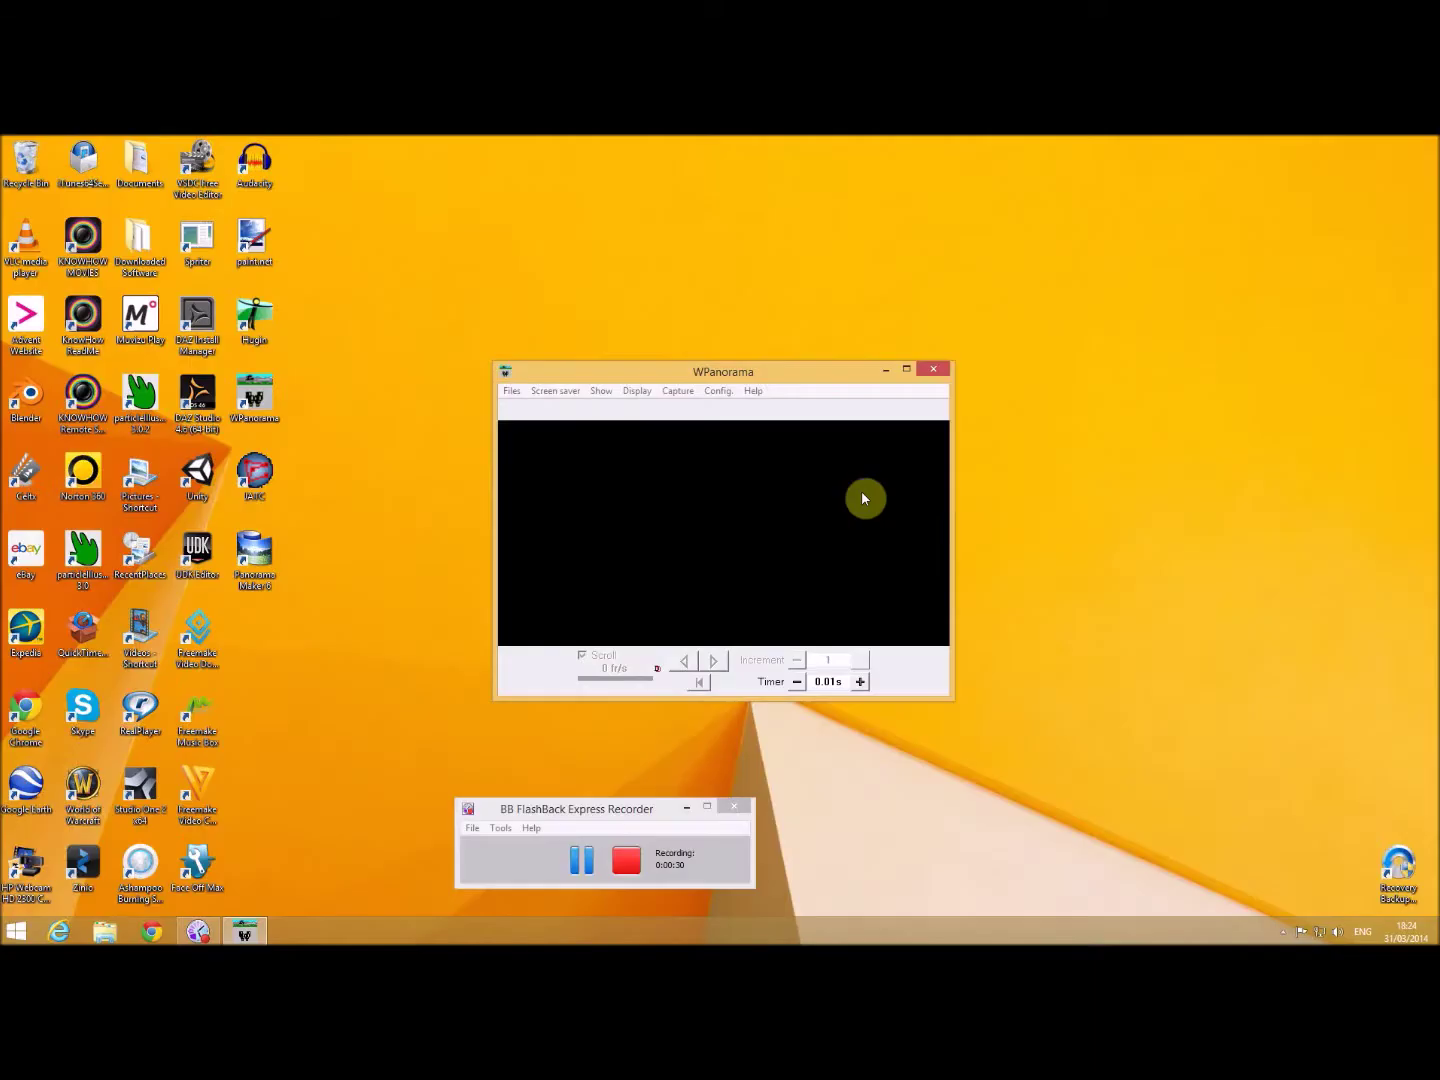
# - Load cartoon.jpg from the backed-up Bryce saved animations folder into WPanorama
pyautogui.click(512, 391)
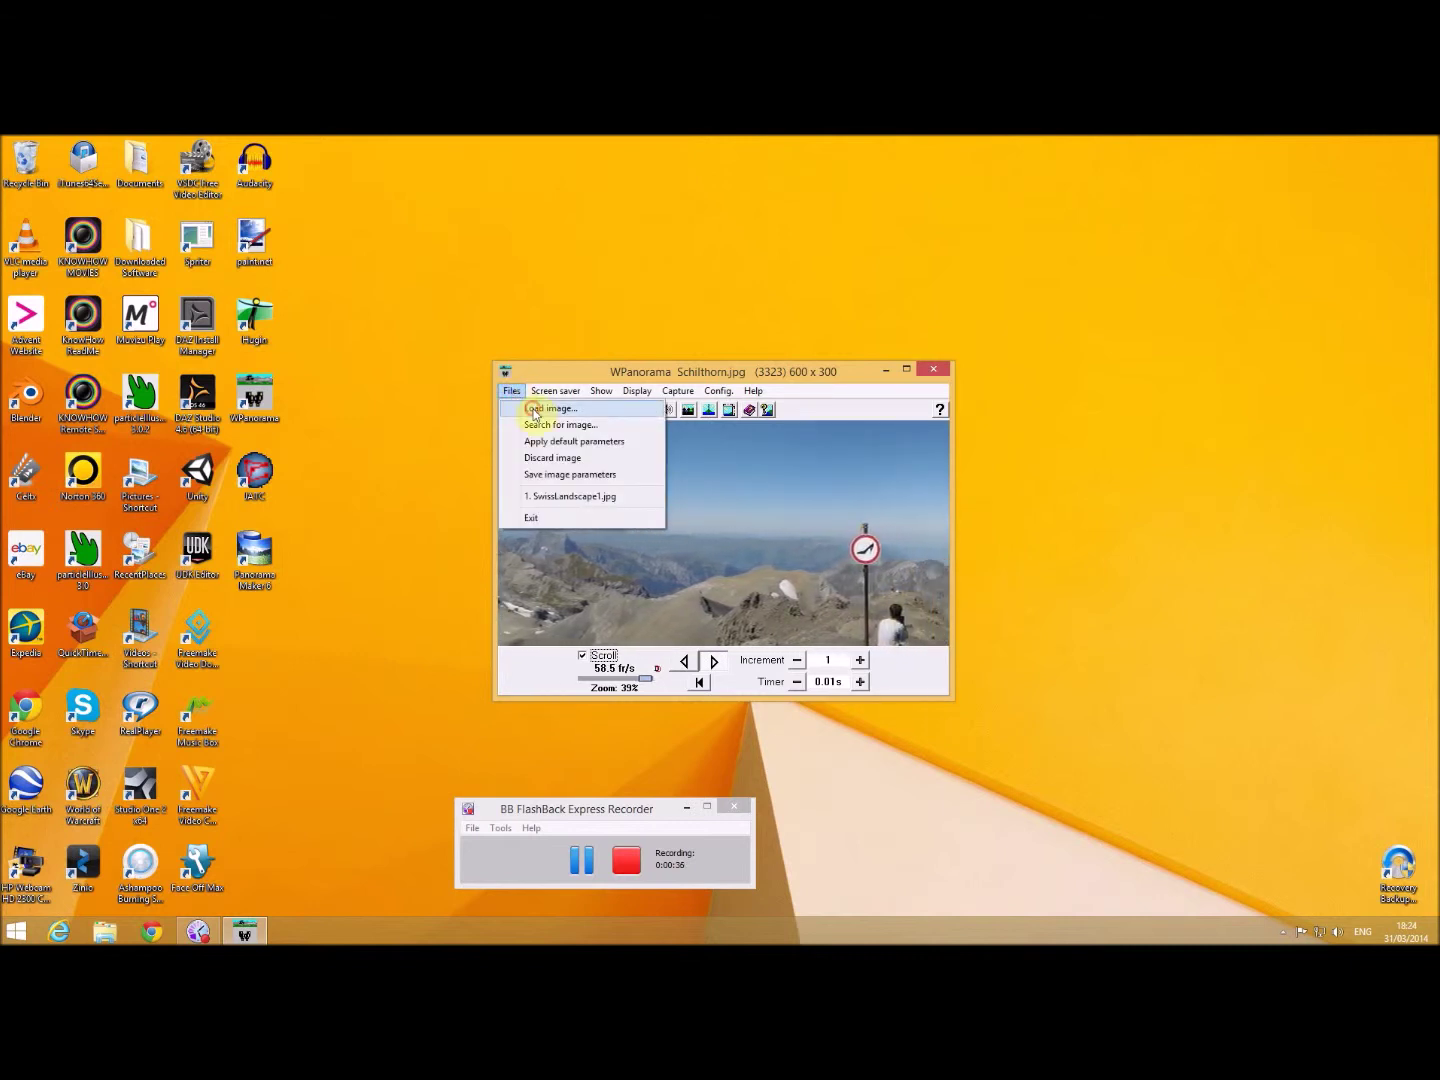
pyautogui.click(536, 409)
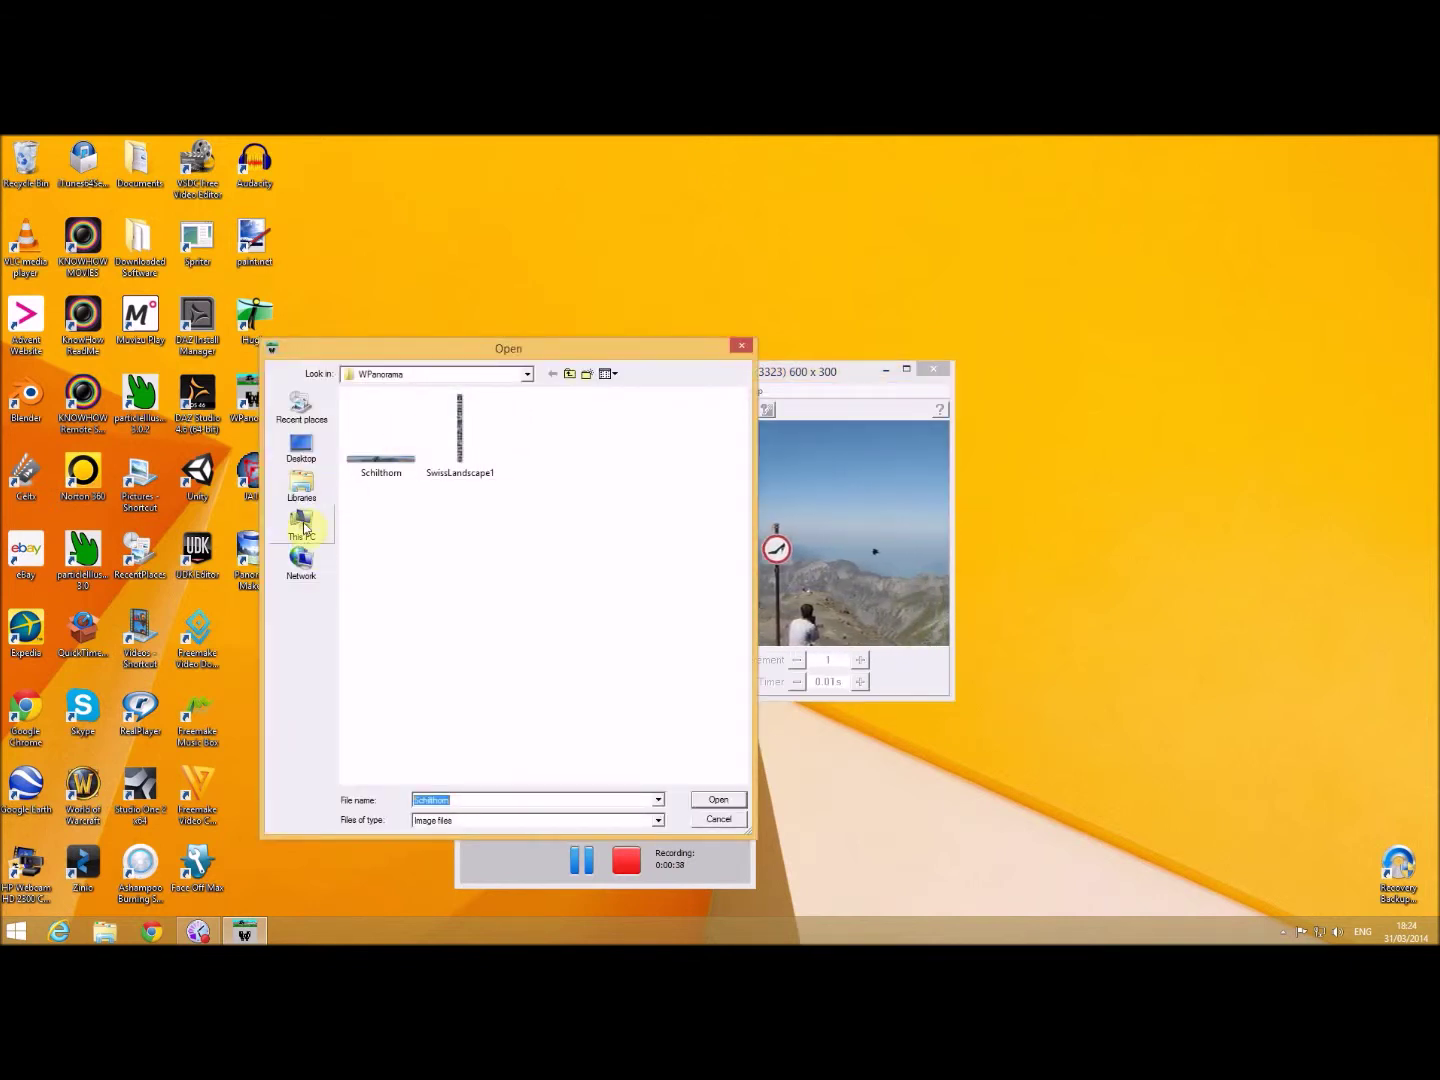
pyautogui.click(300, 522)
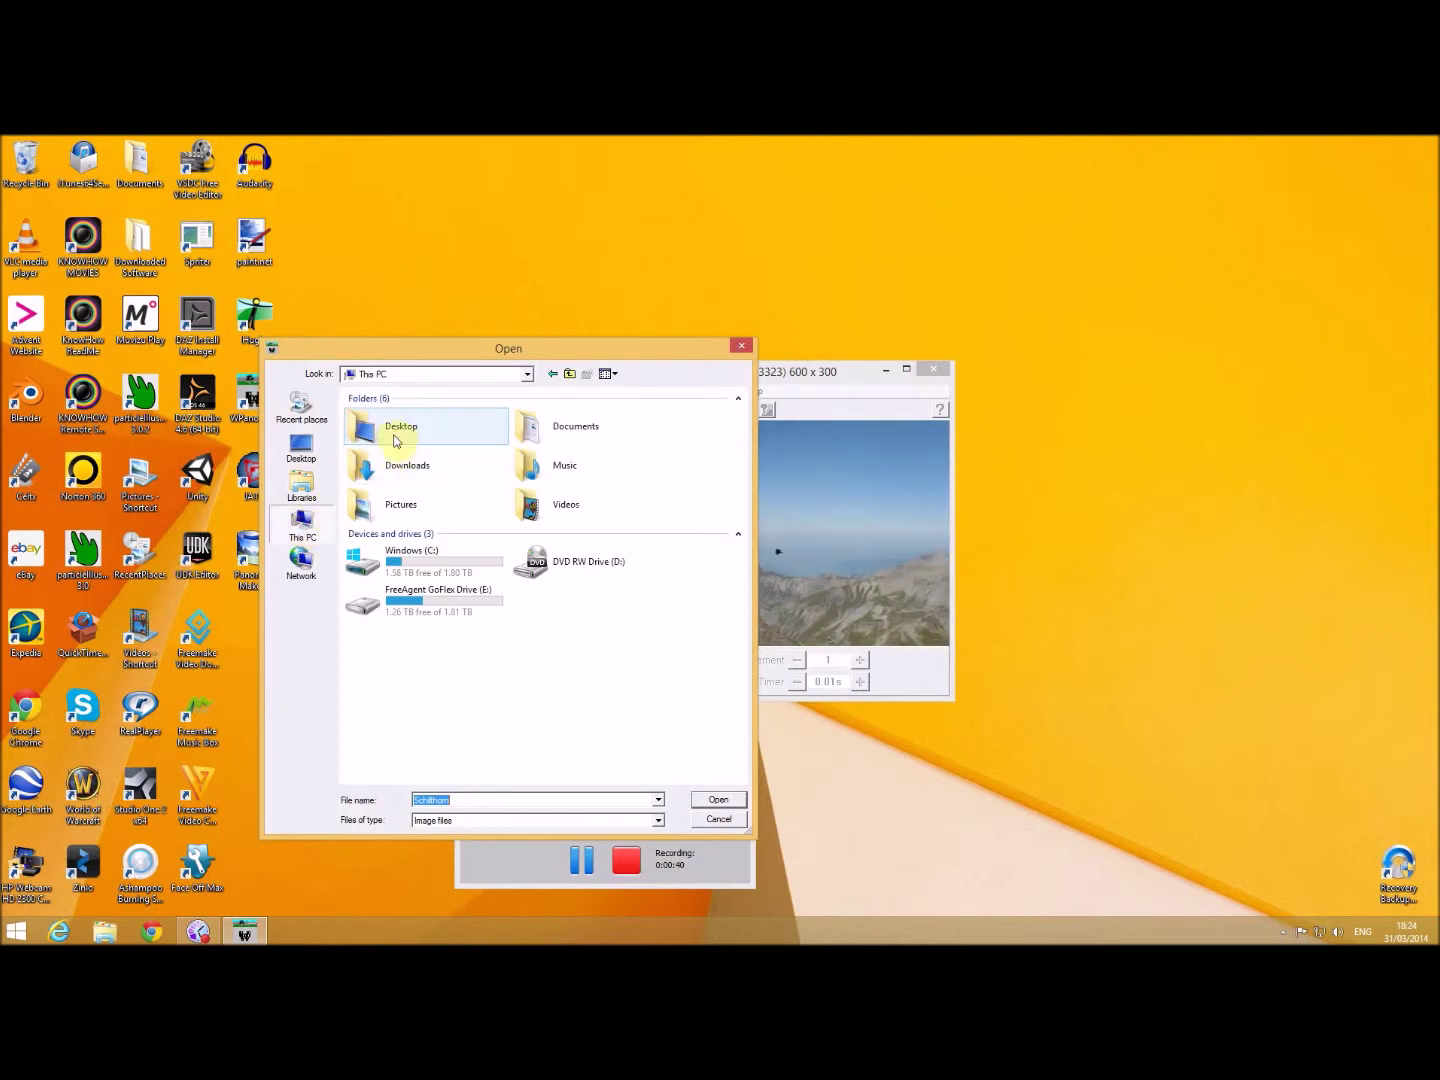
pyautogui.doubleClick(390, 430)
pyautogui.doubleClick(388, 415)
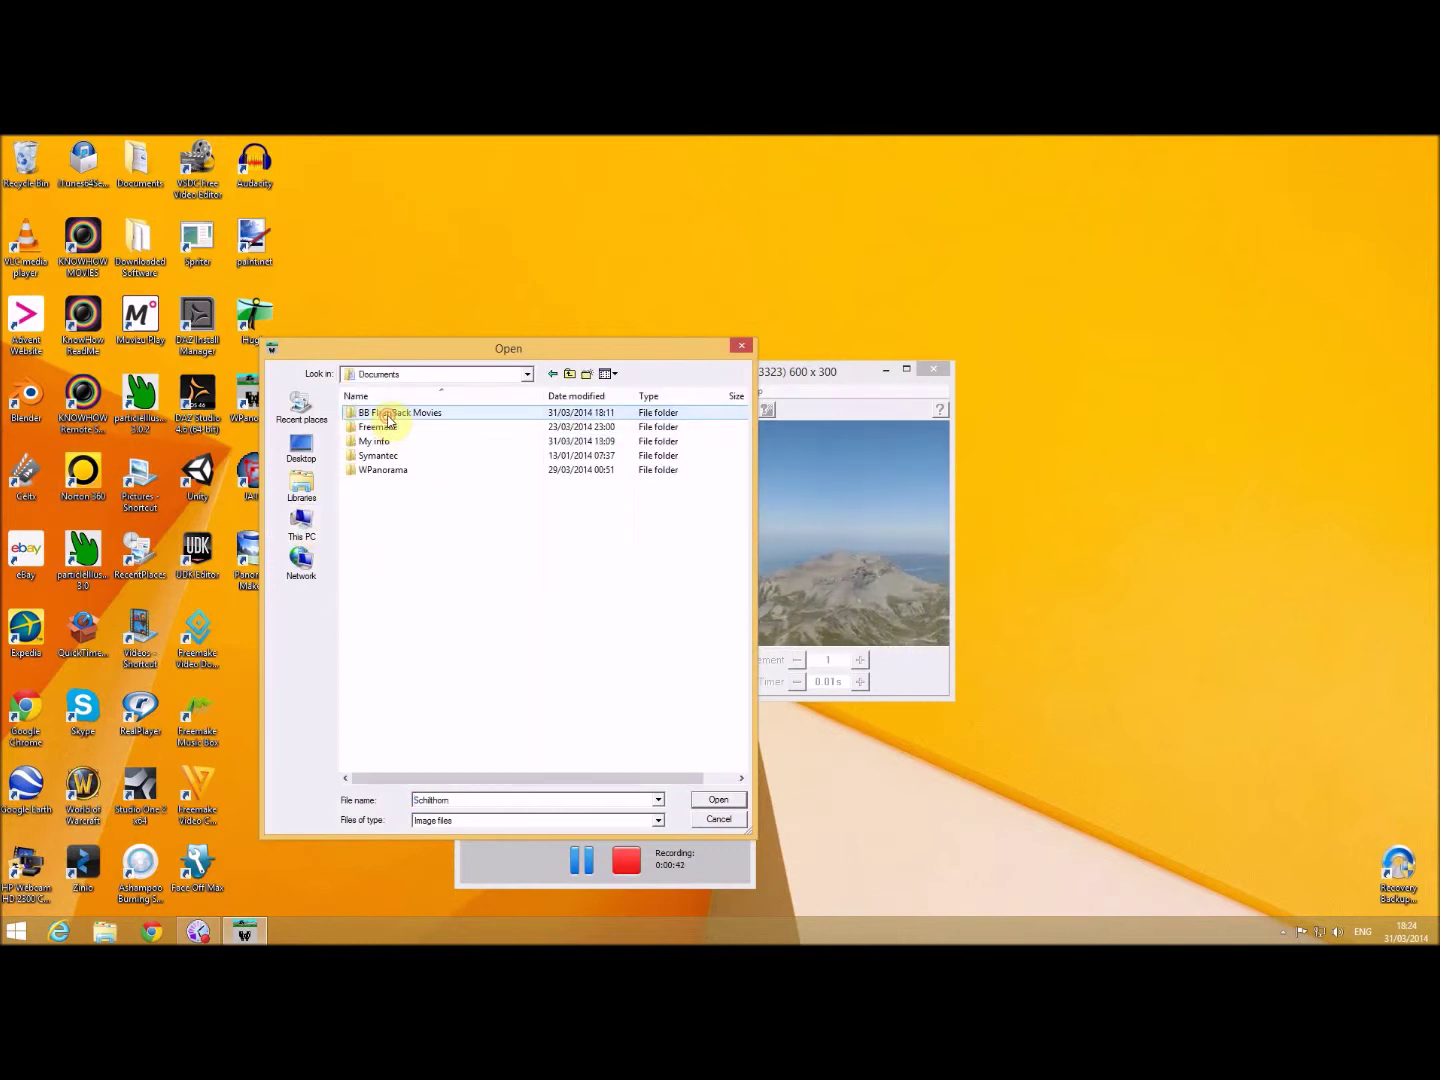
pyautogui.click(391, 443)
pyautogui.doubleClick(390, 441)
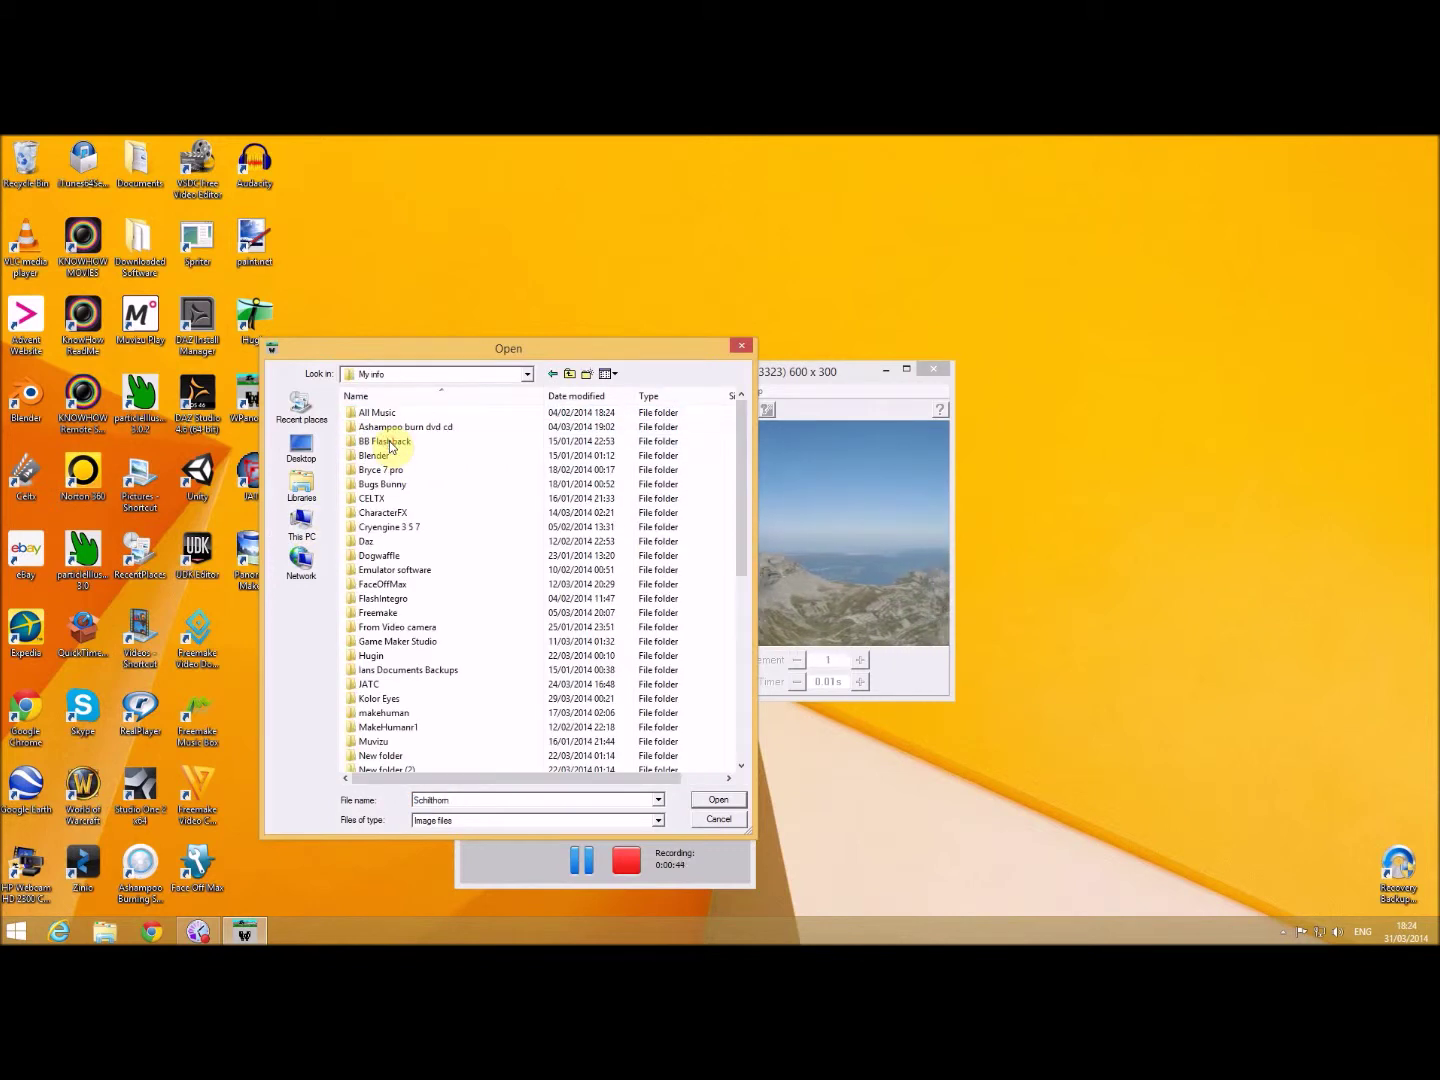
pyautogui.doubleClick(448, 675)
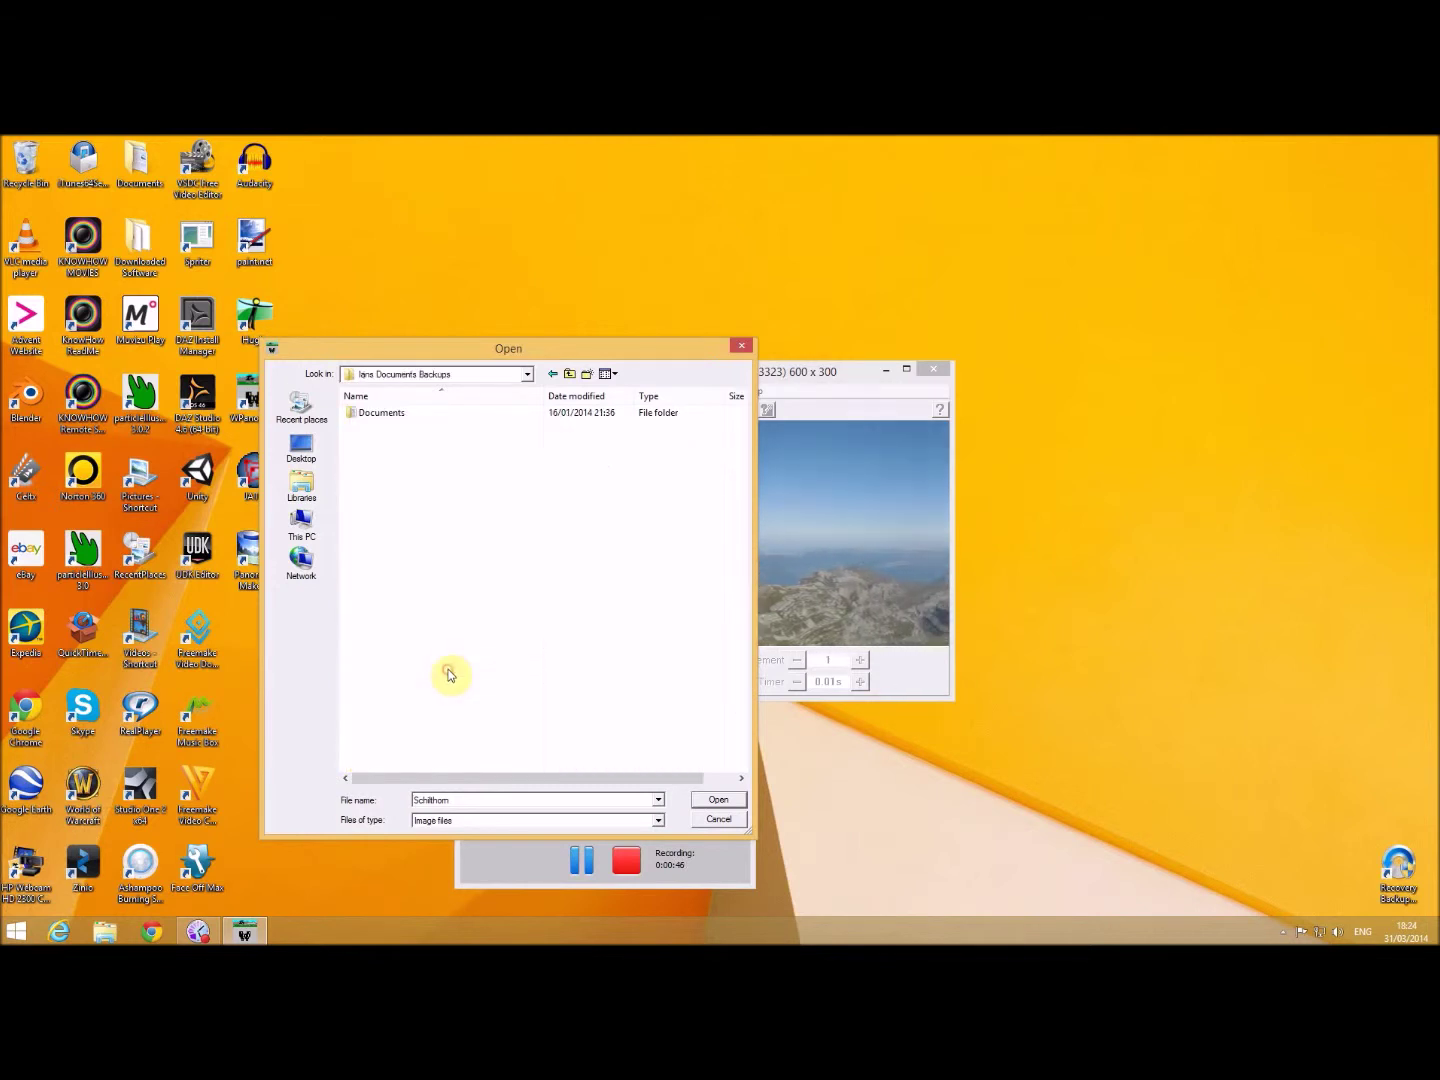
pyautogui.doubleClick(389, 414)
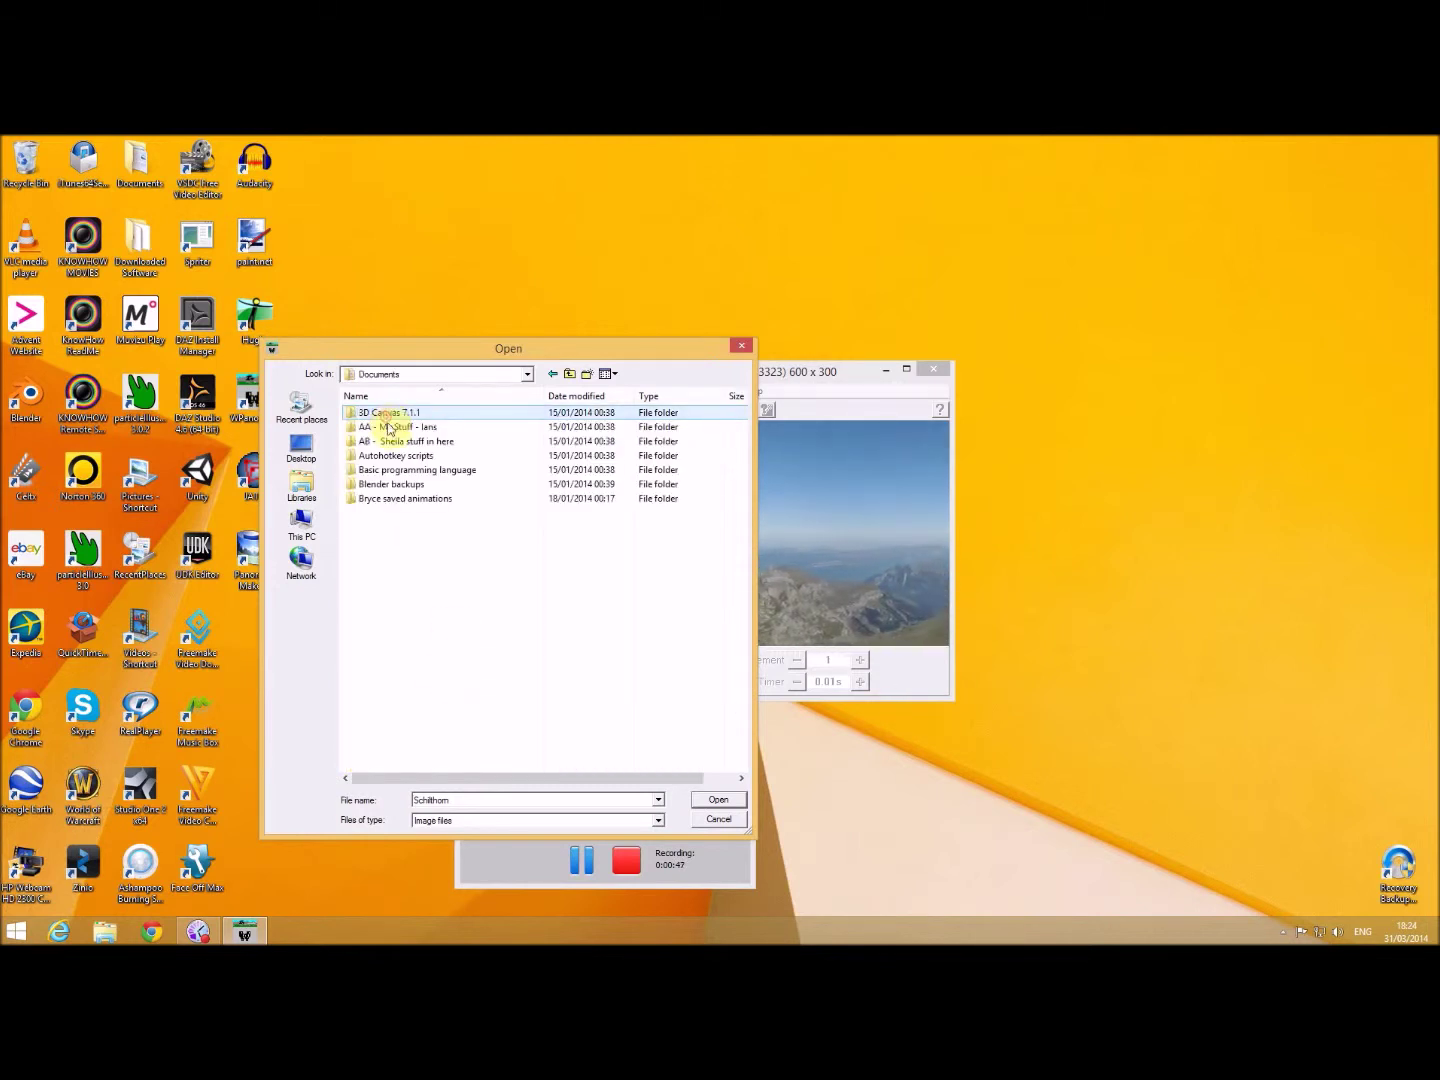
pyautogui.doubleClick(408, 500)
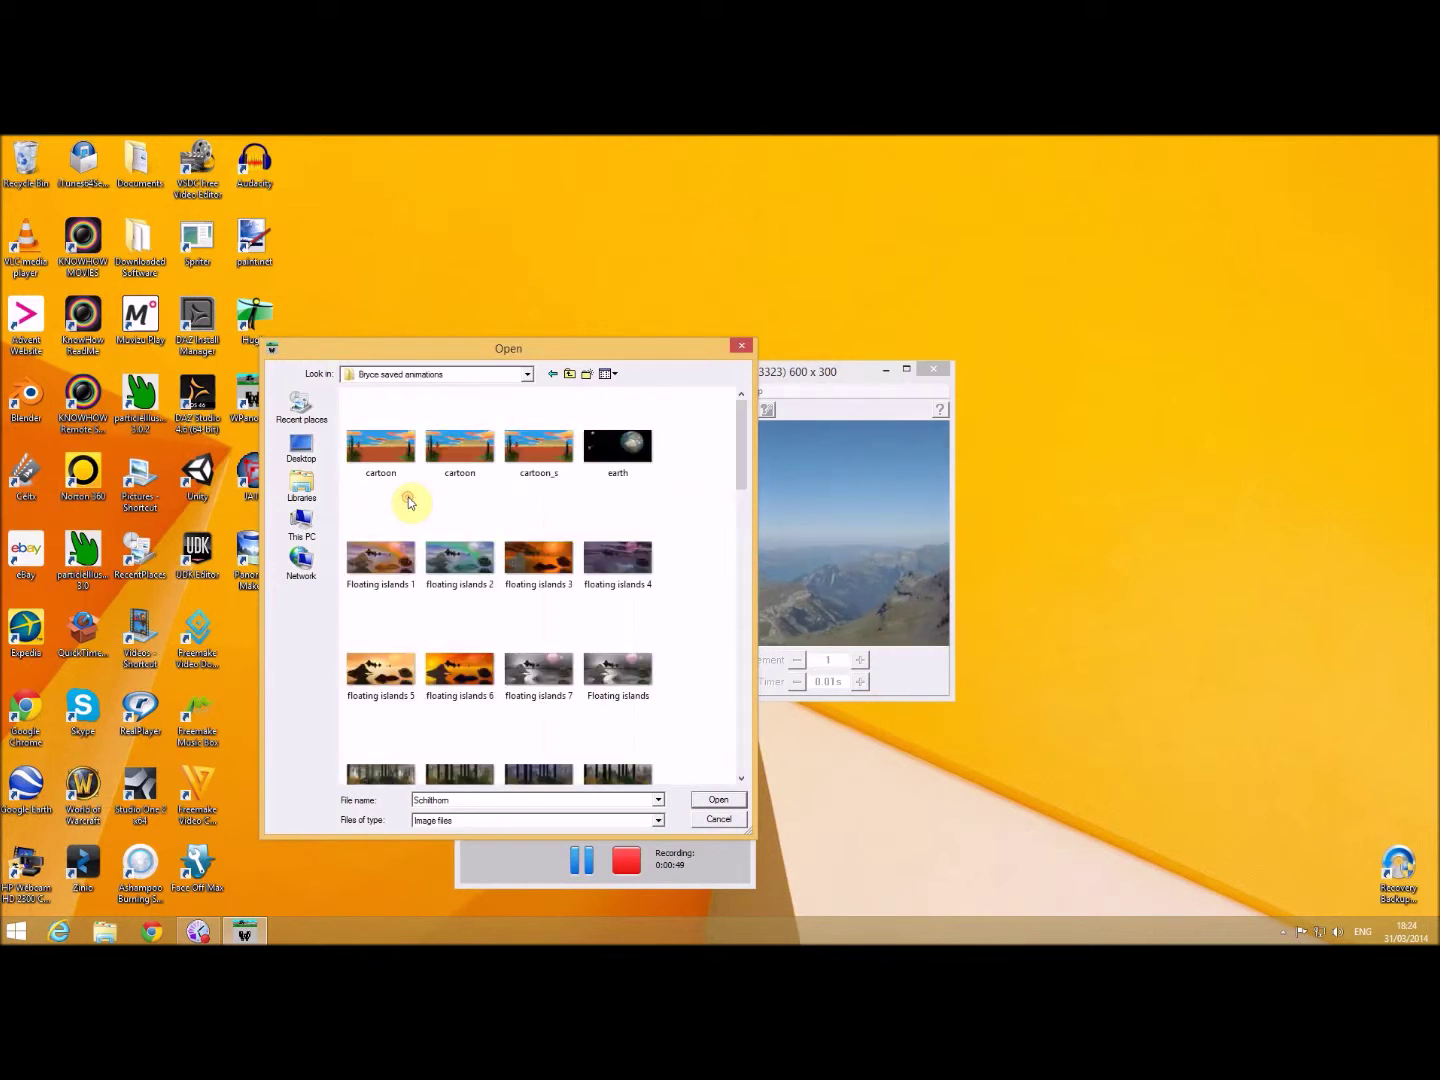
pyautogui.click(460, 454)
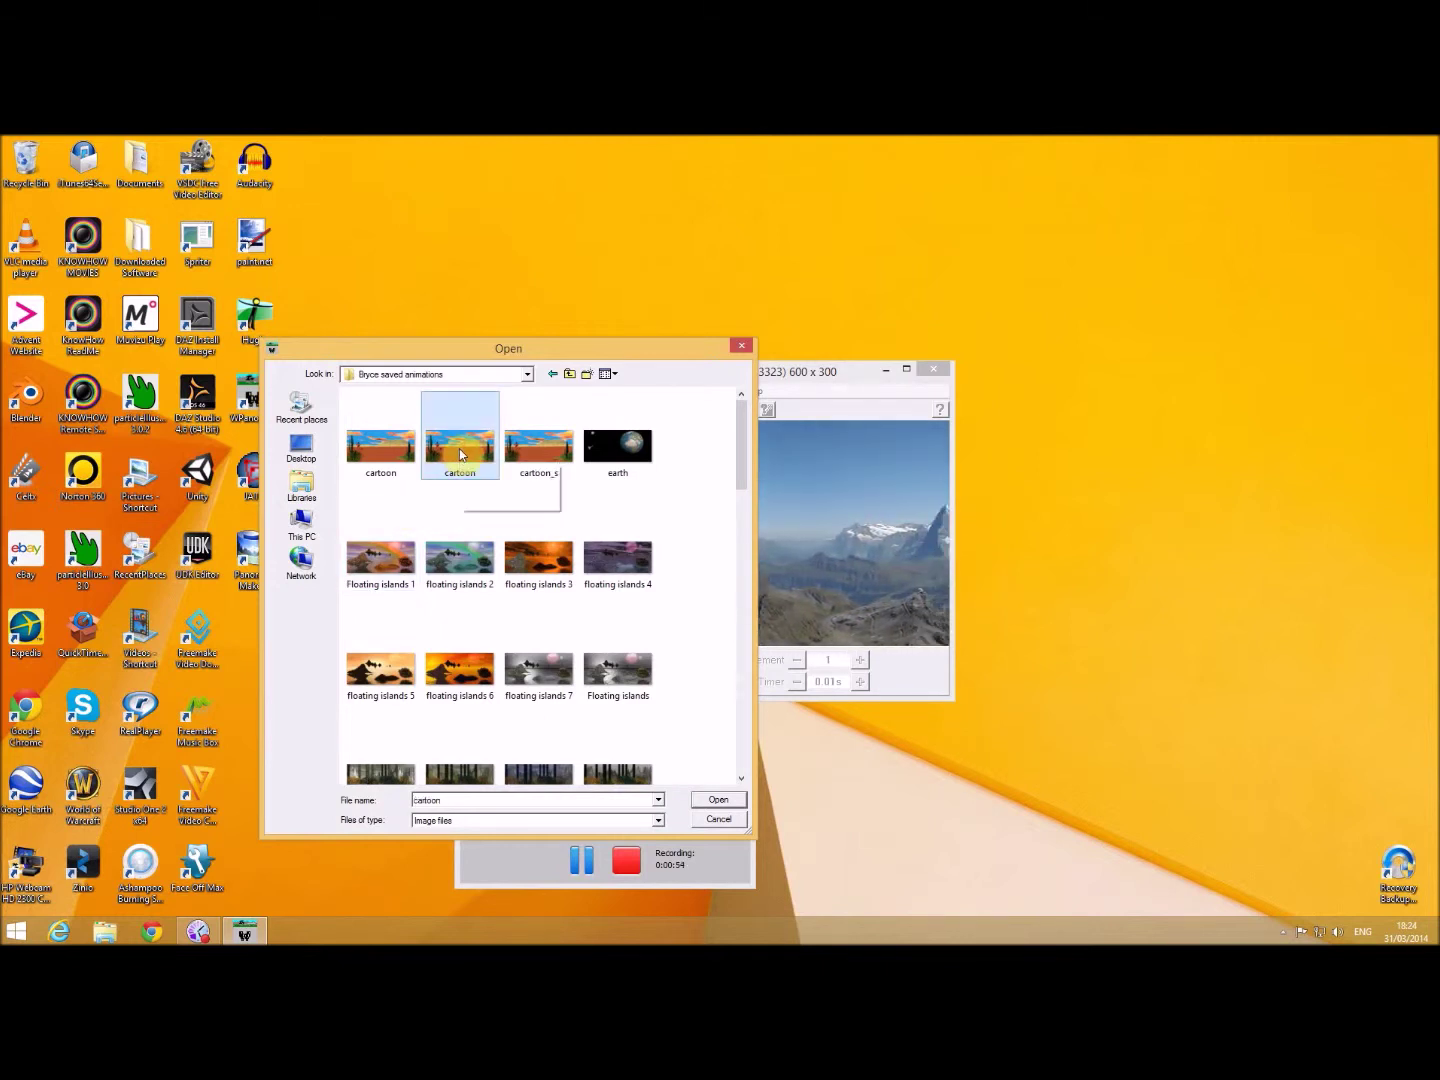
pyautogui.doubleClick(460, 455)
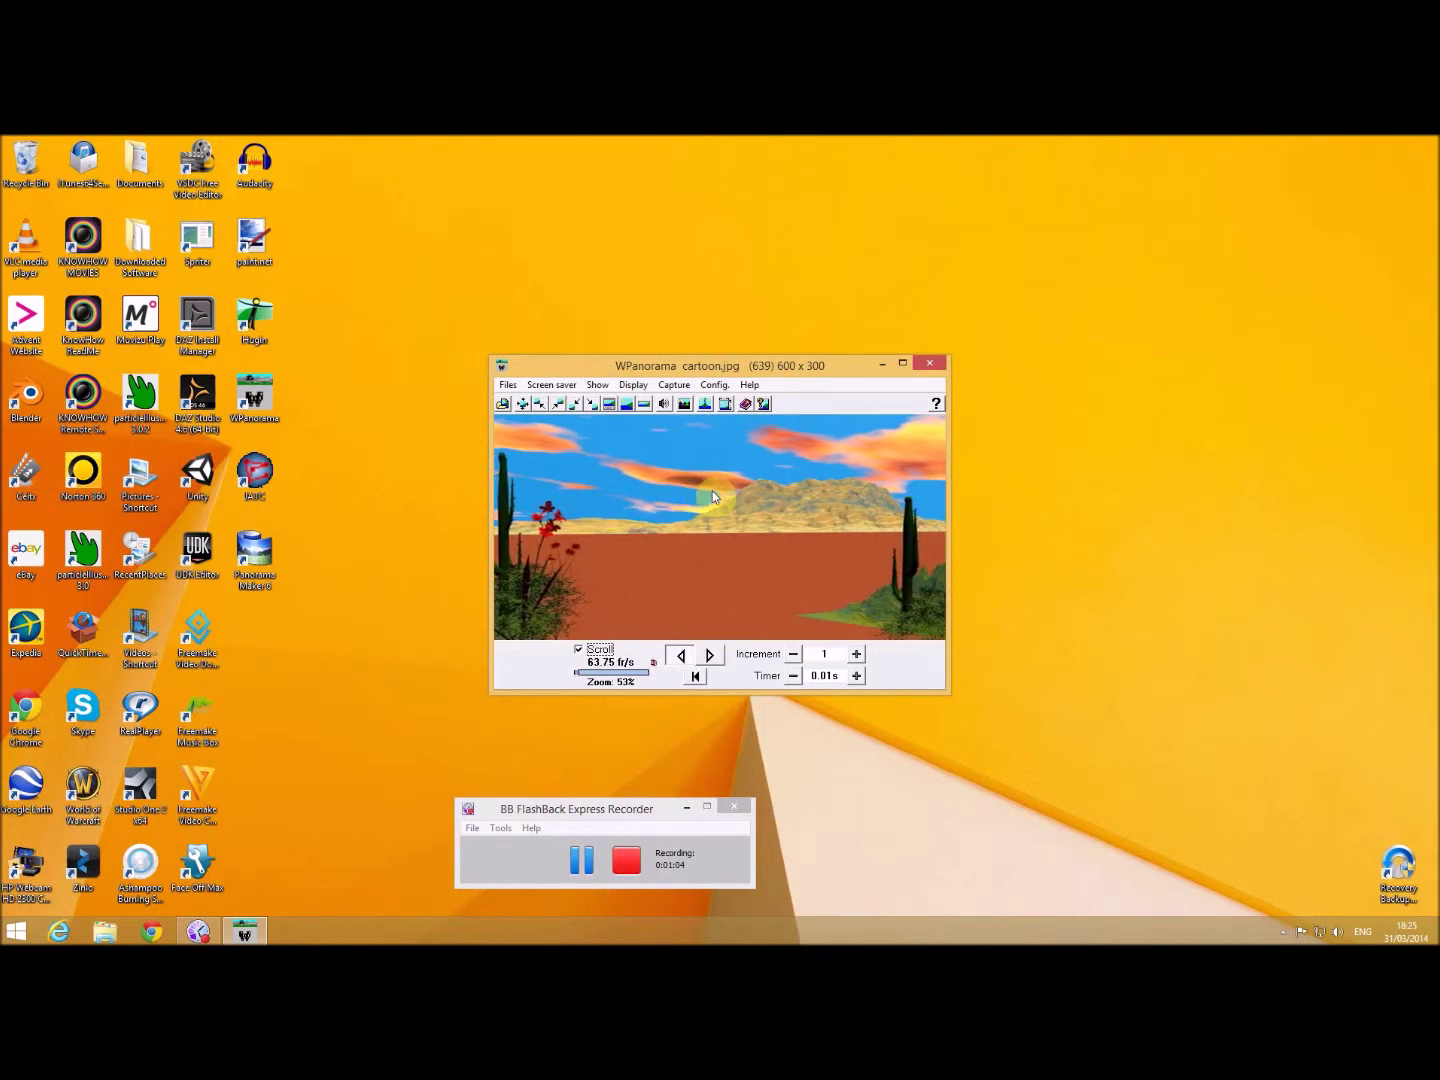
# - Mirror the cartoon panorama and set the scroll increment to 2, then exit full screen and close WPanorama
pyautogui.click(705, 404)
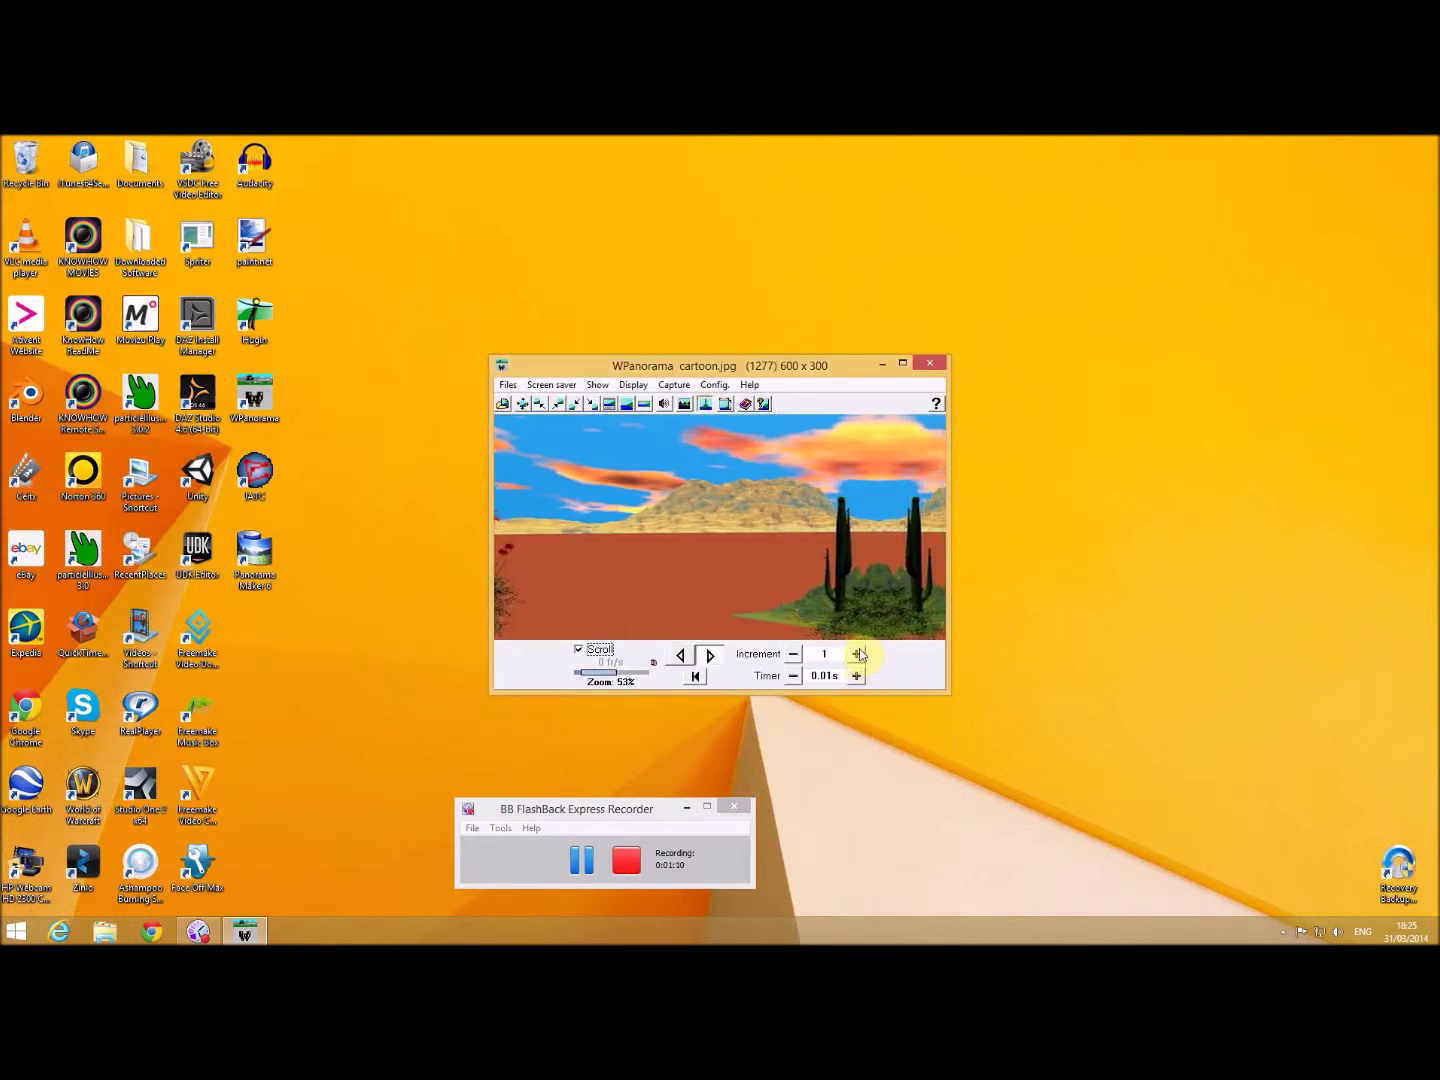
pyautogui.click(856, 655)
pyautogui.click(856, 654)
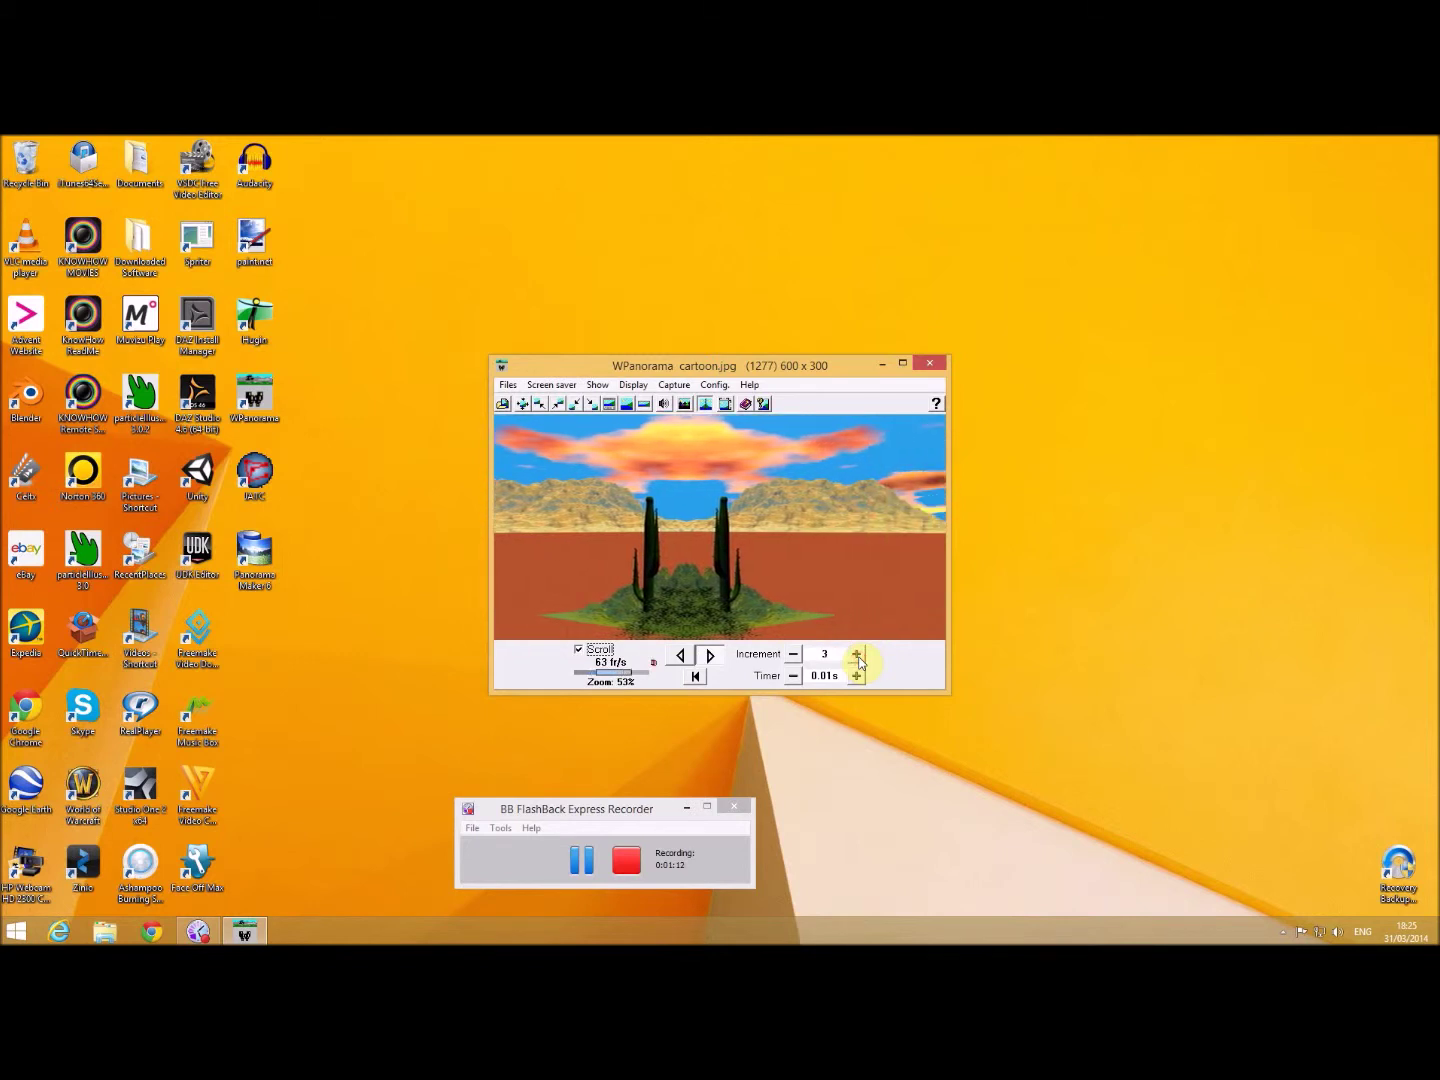
pyautogui.click(793, 654)
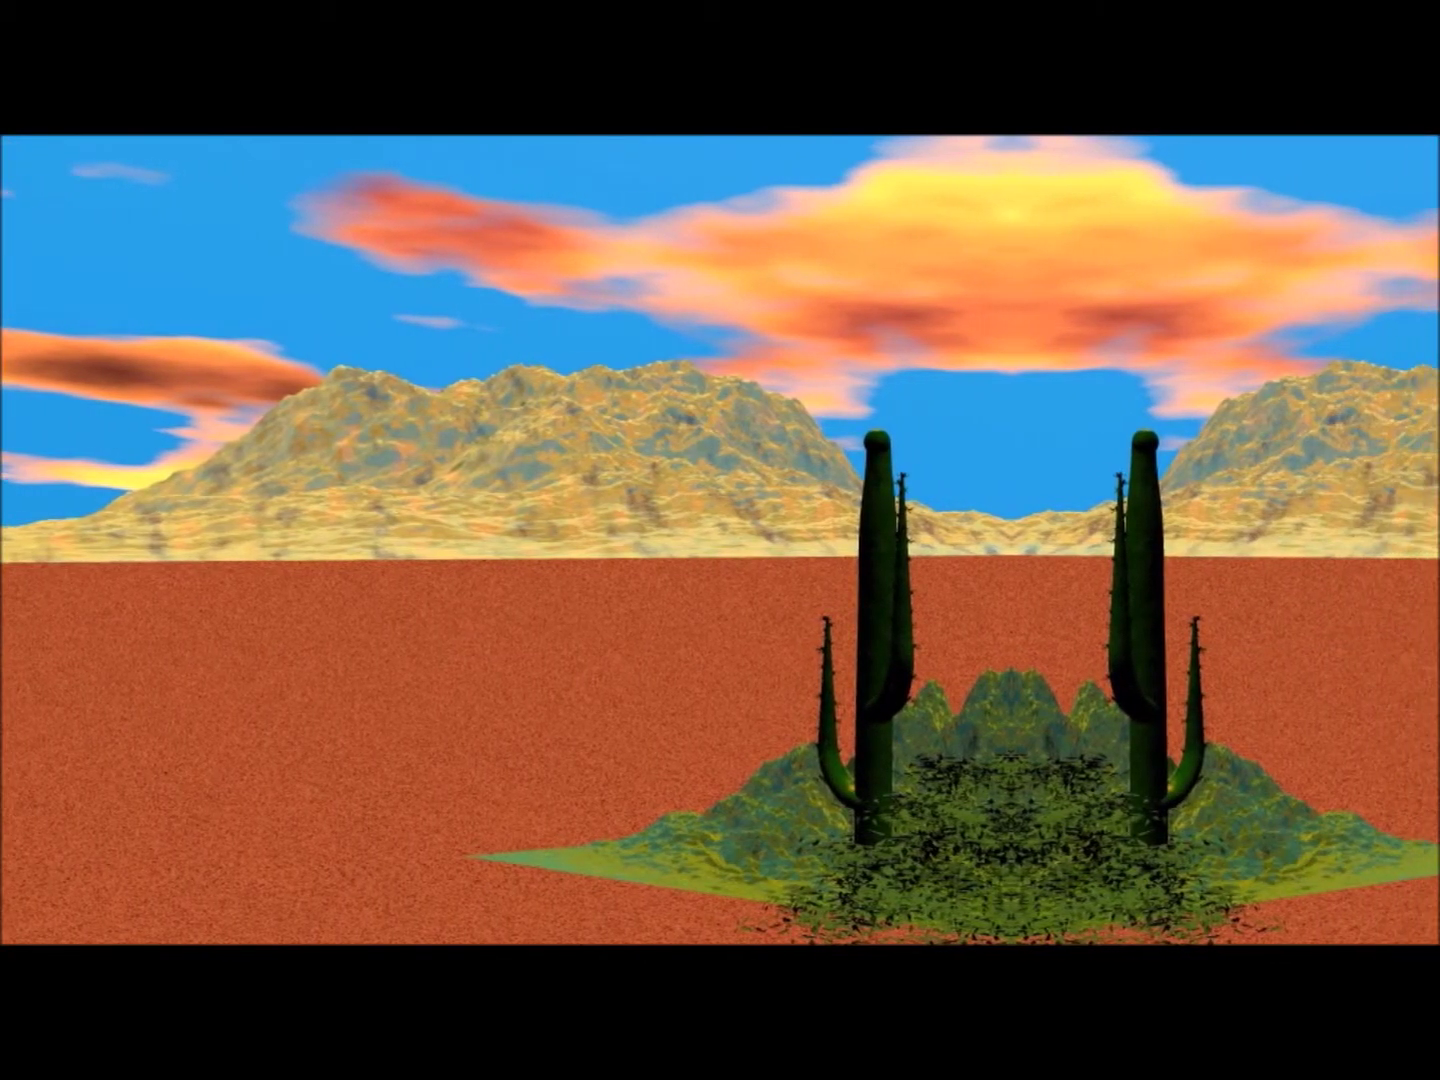
pyautogui.press('Escape')
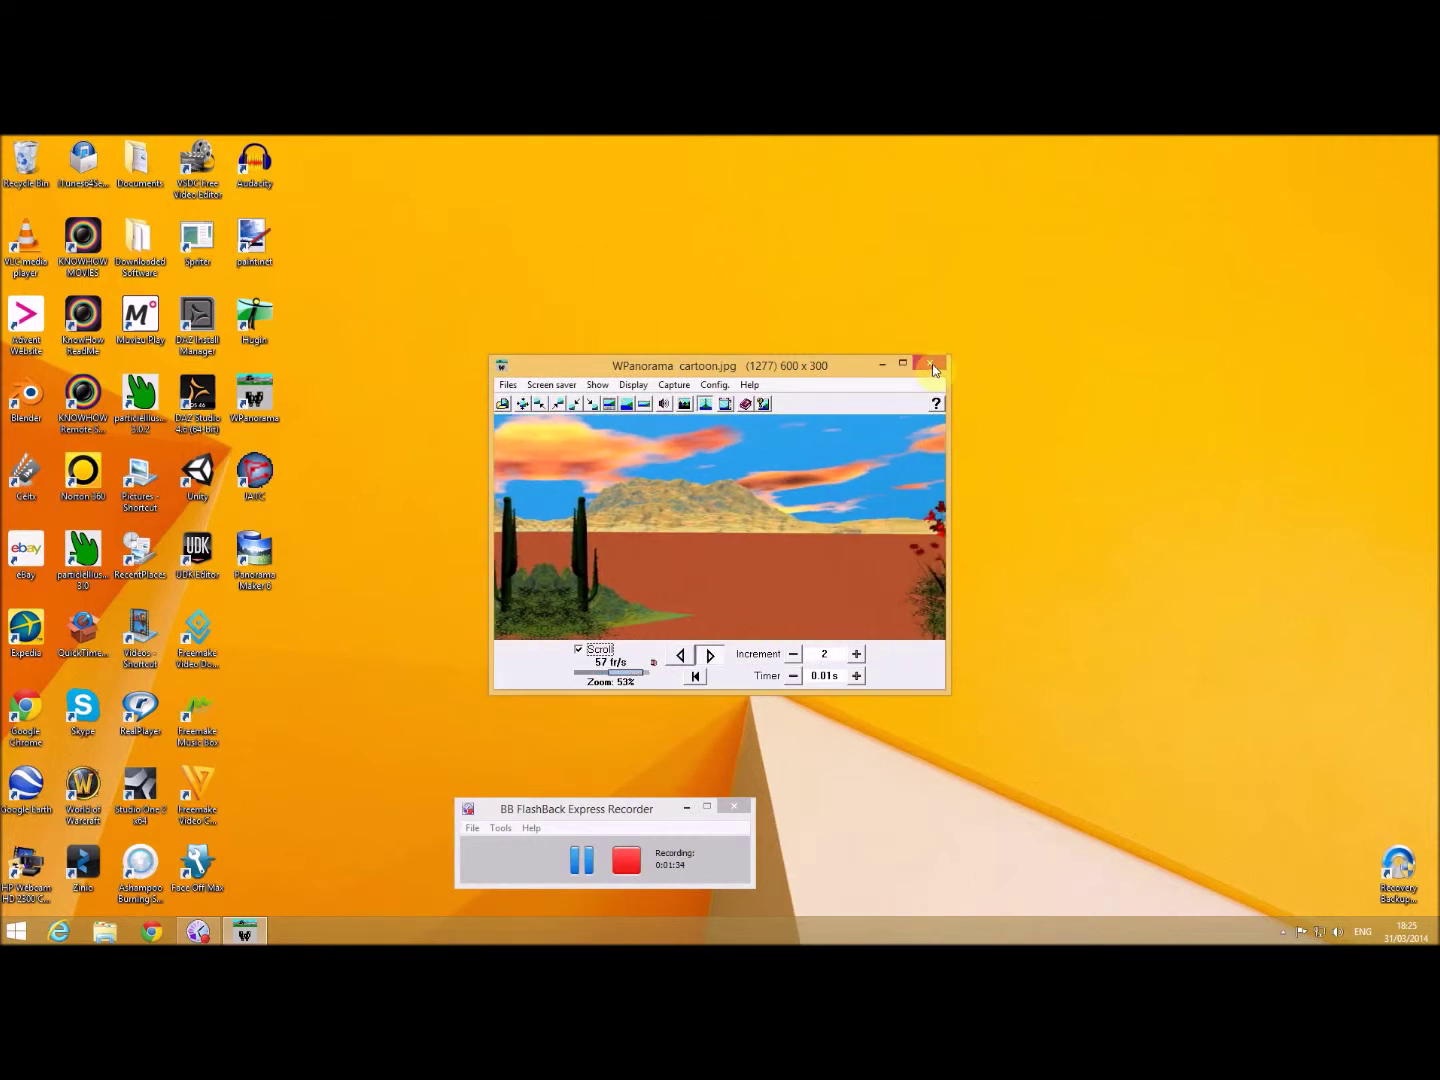
pyautogui.click(931, 365)
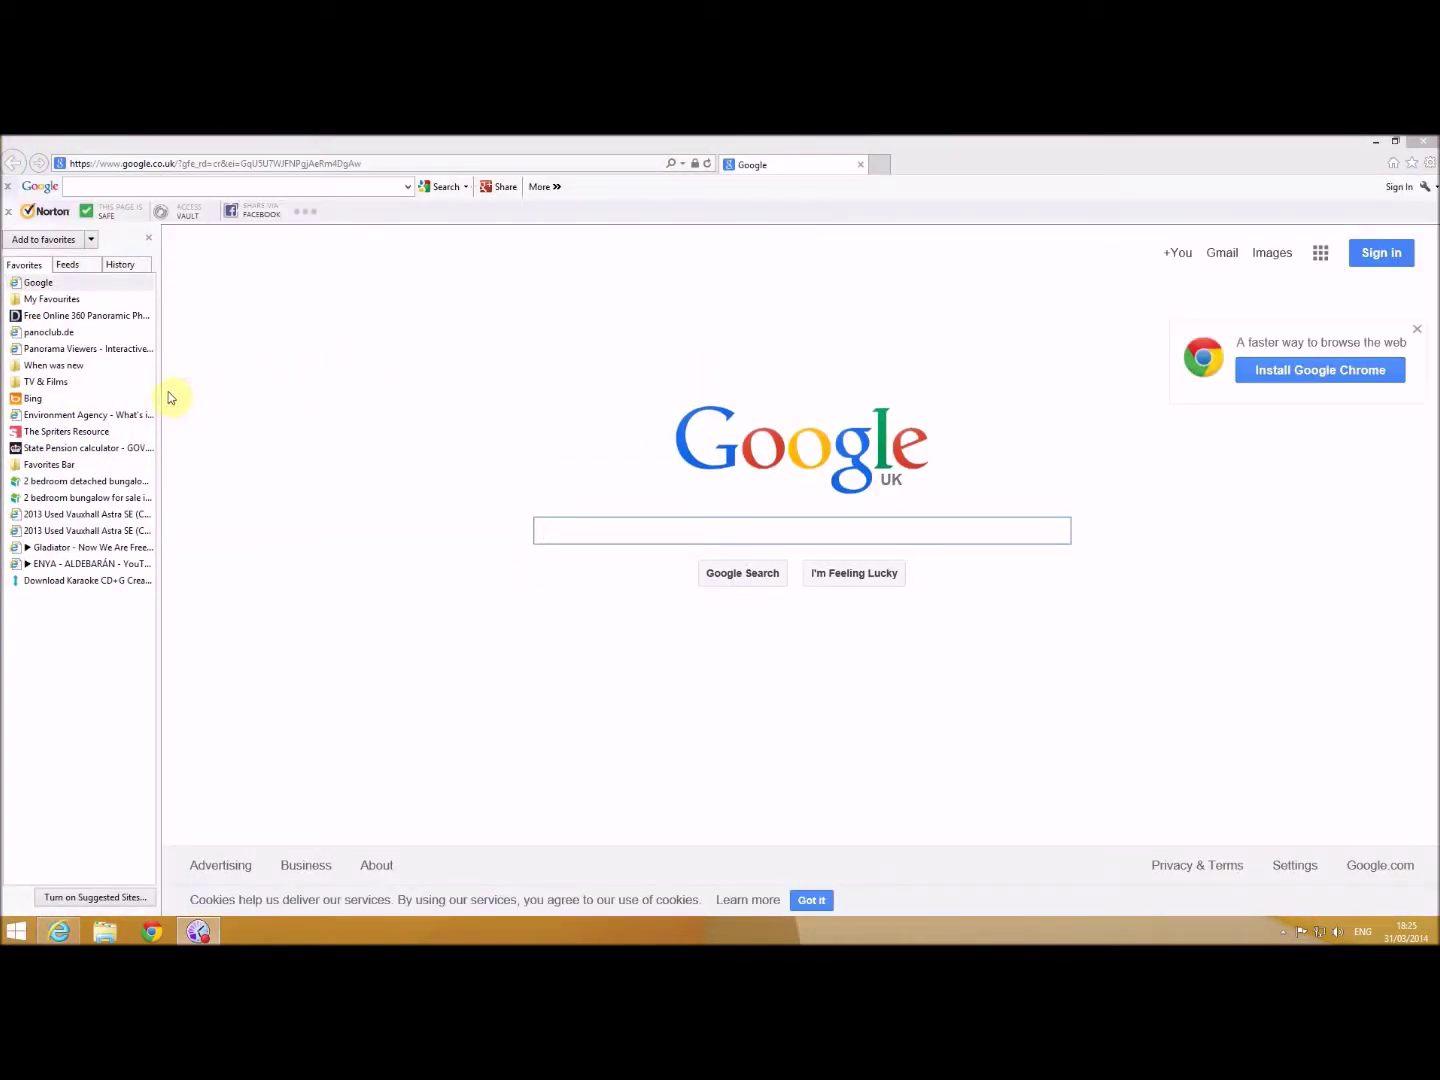
# - Open the Dermandar panorama site from the Internet Explorer favourites
pyautogui.click(93, 319)
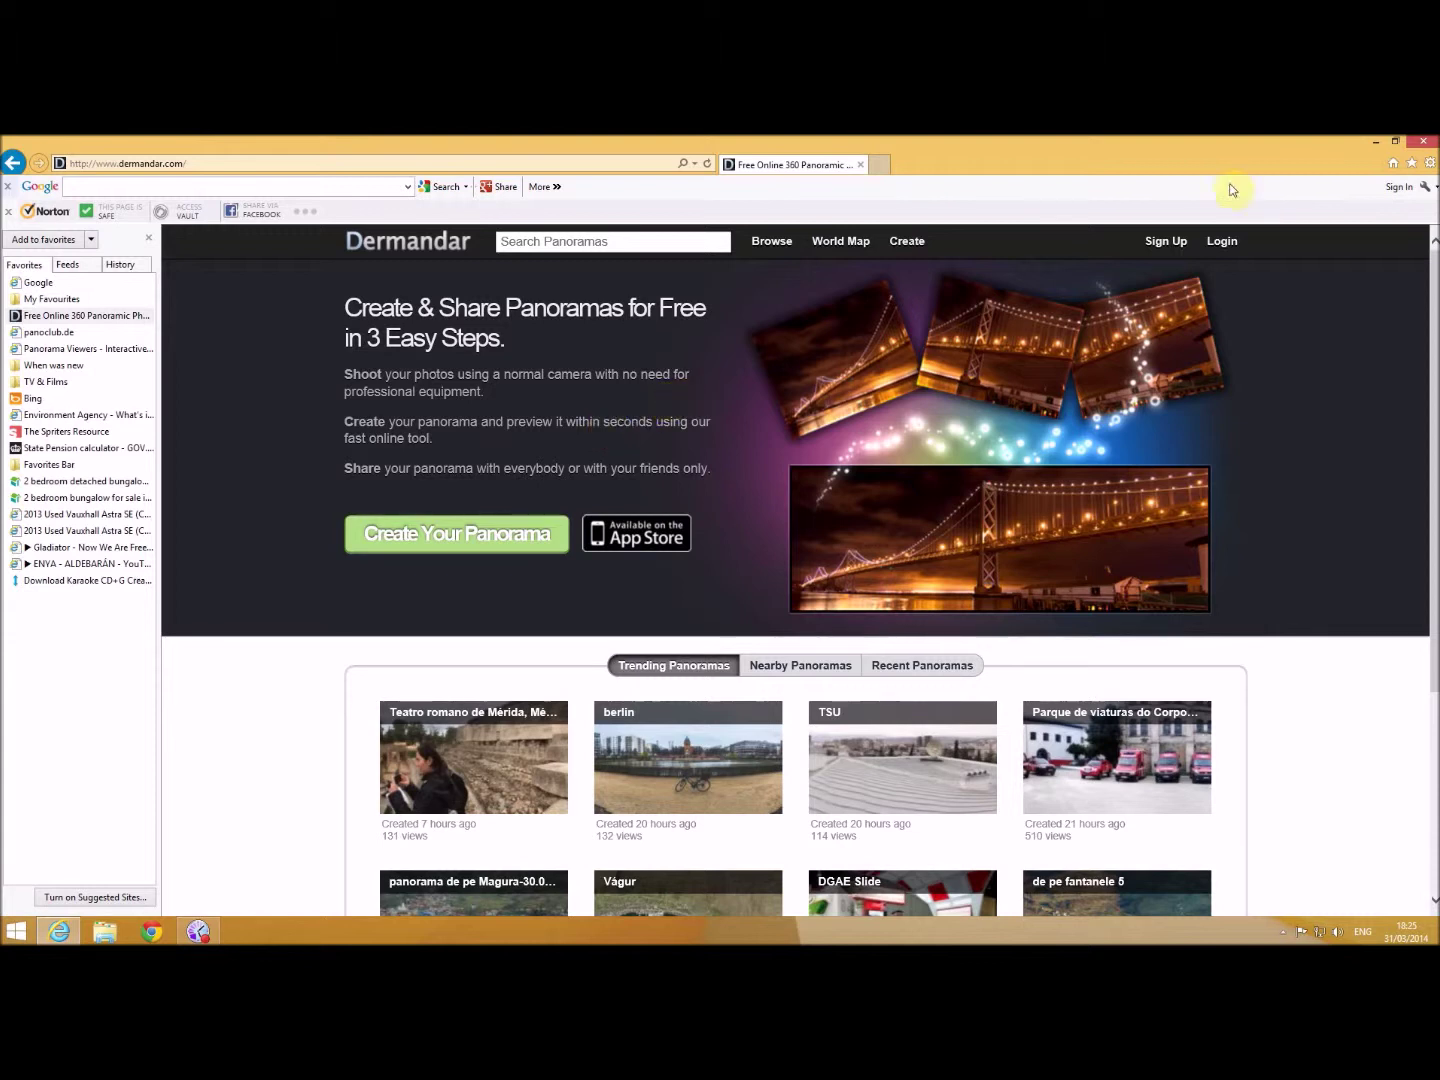
# - Close Internet Explorer and launch Hugin from the desktop
pyautogui.click(1421, 146)
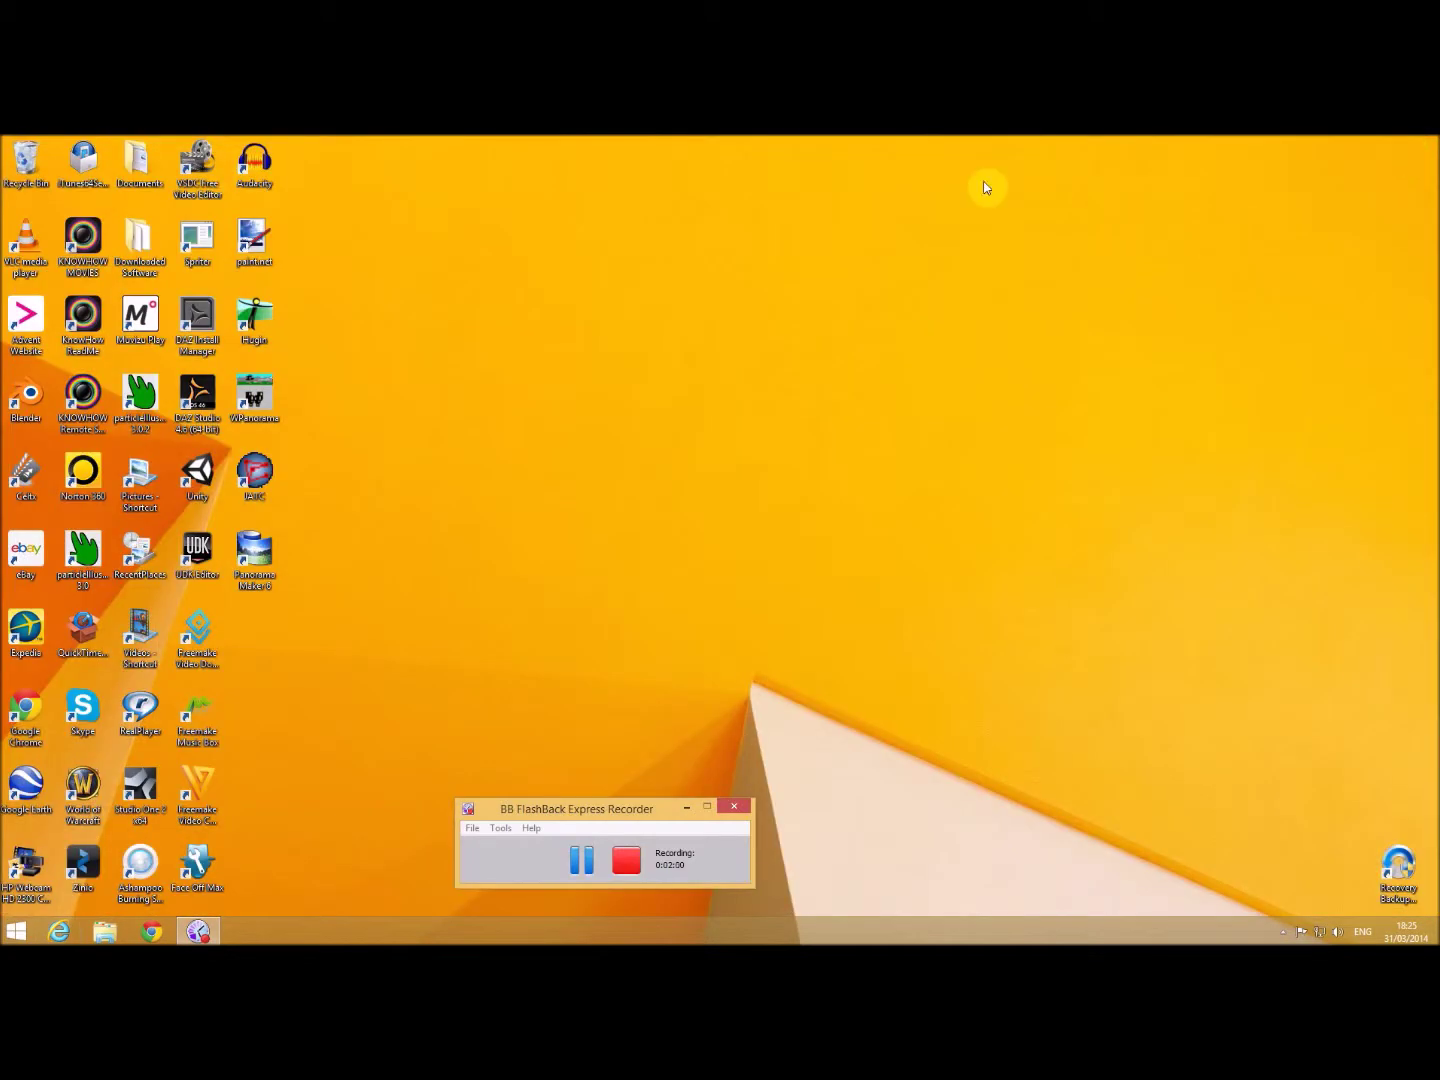
pyautogui.doubleClick(256, 334)
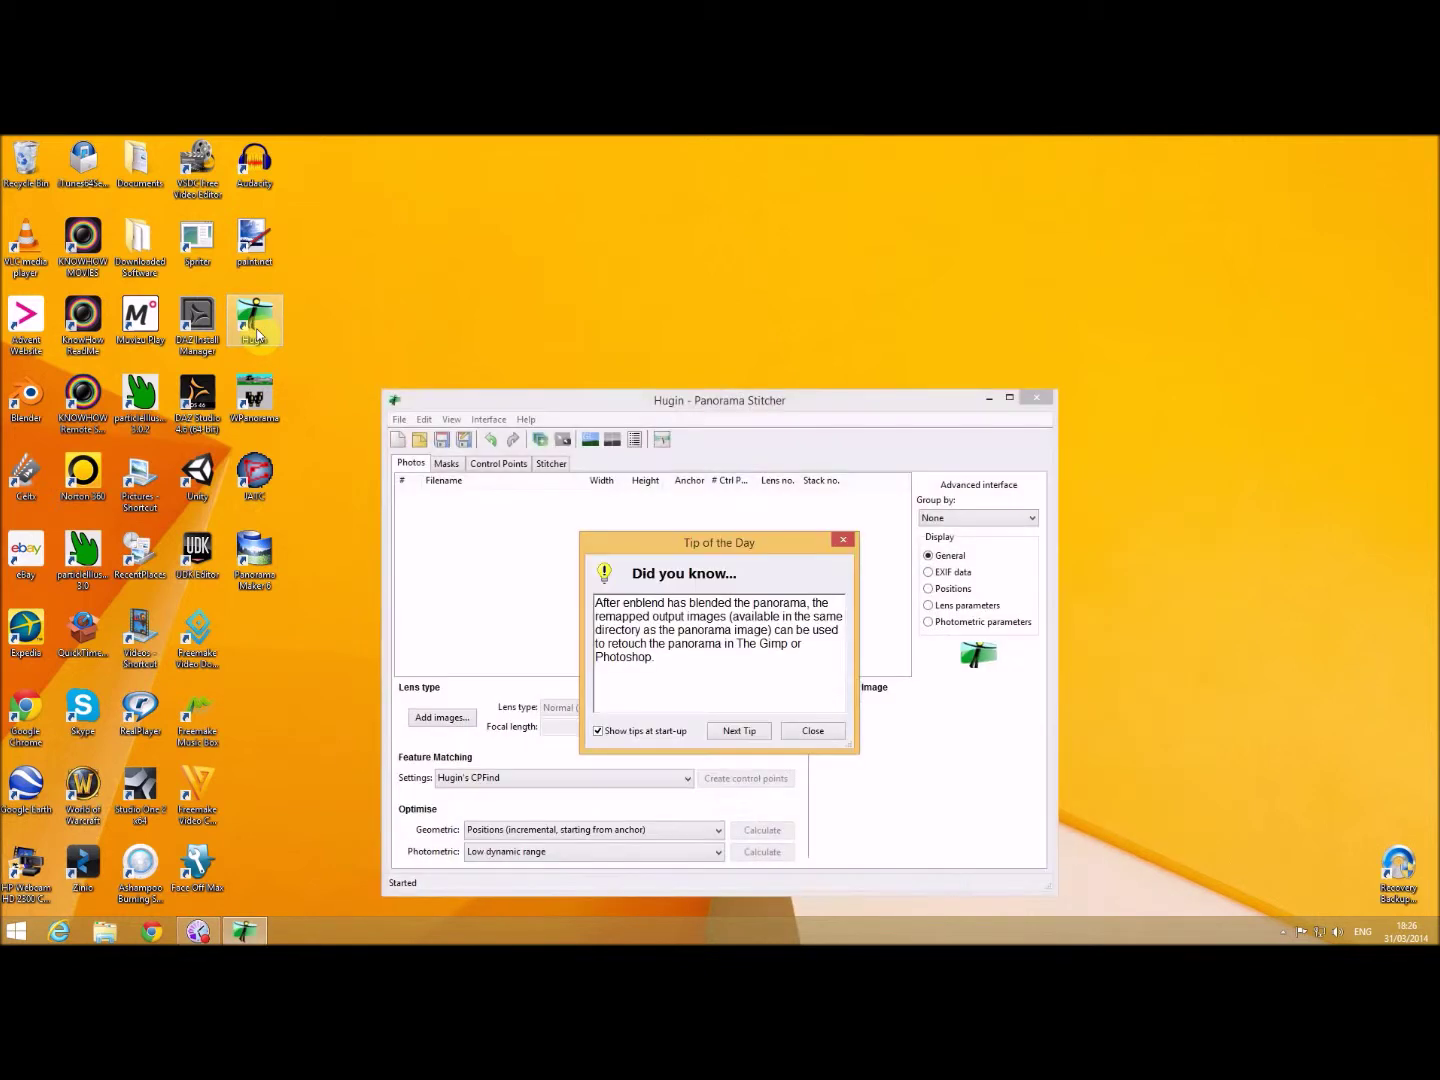
# - Dismiss Hugin's Tip of the Day and open the Fast Panorama preview window
pyautogui.click(843, 542)
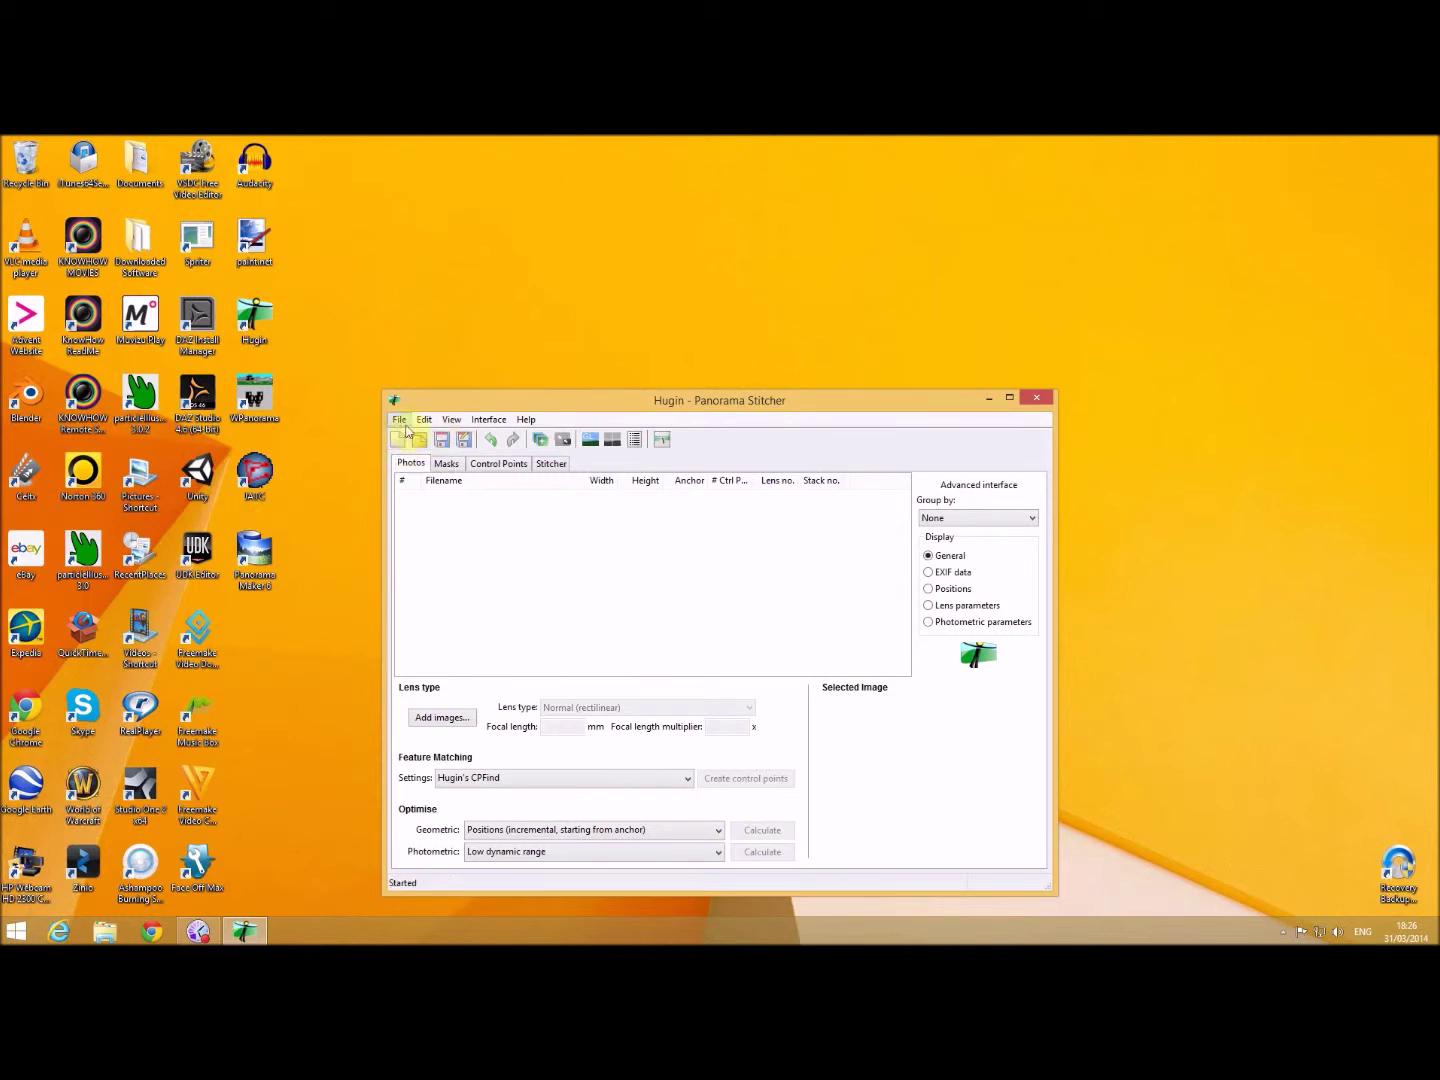
pyautogui.click(459, 425)
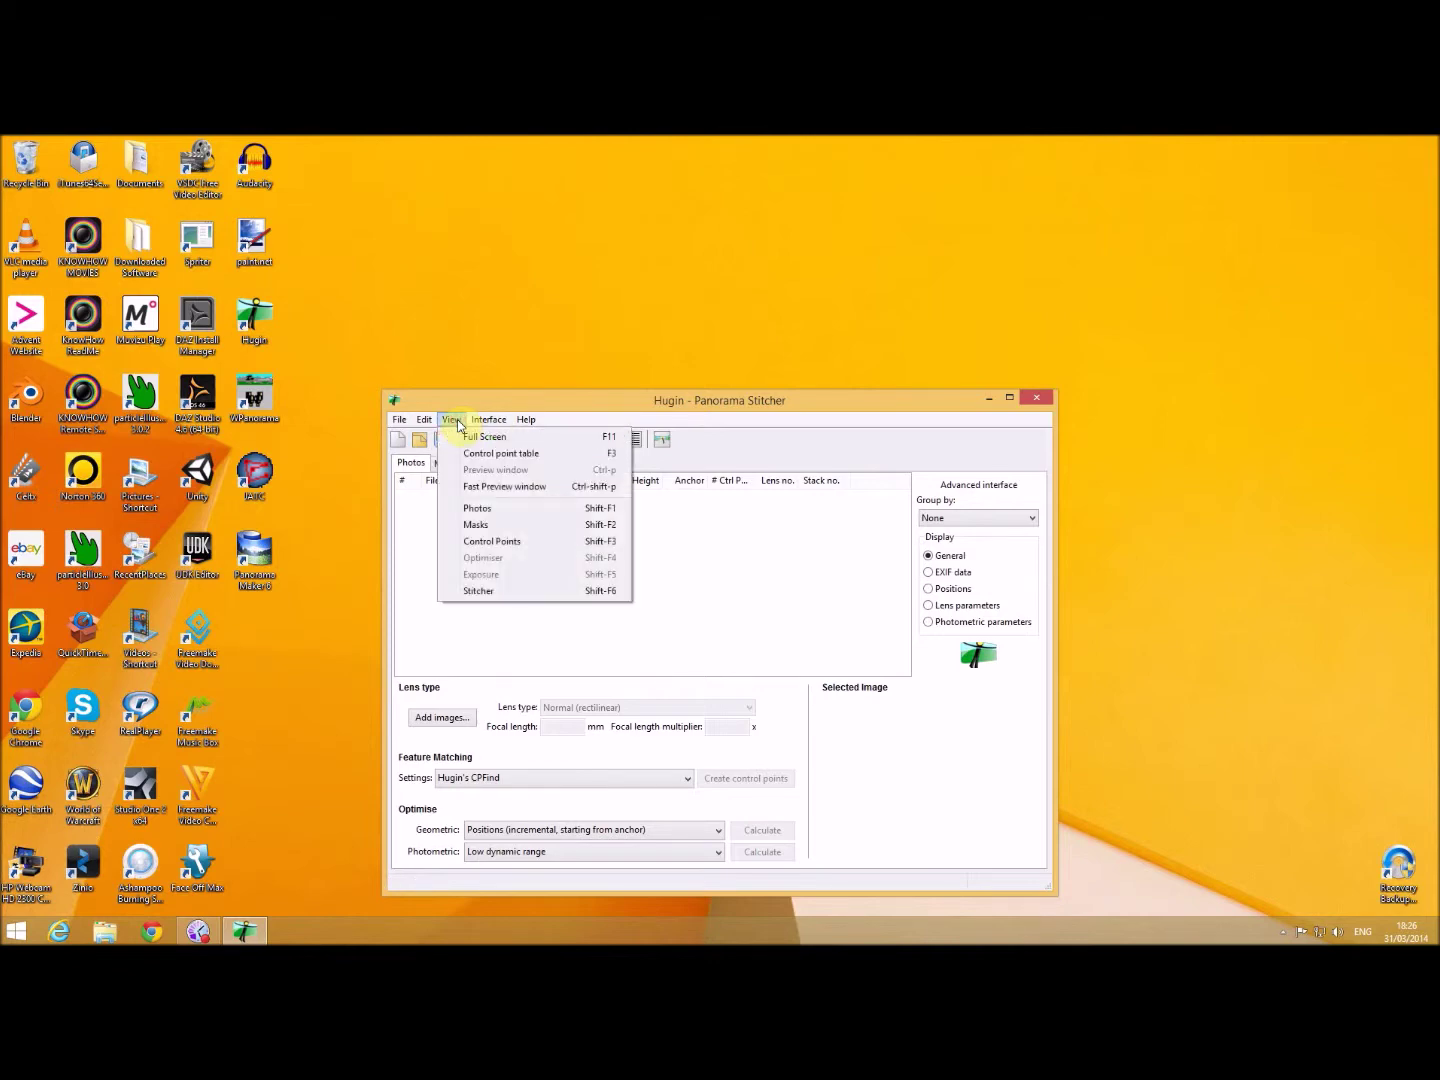
pyautogui.click(493, 489)
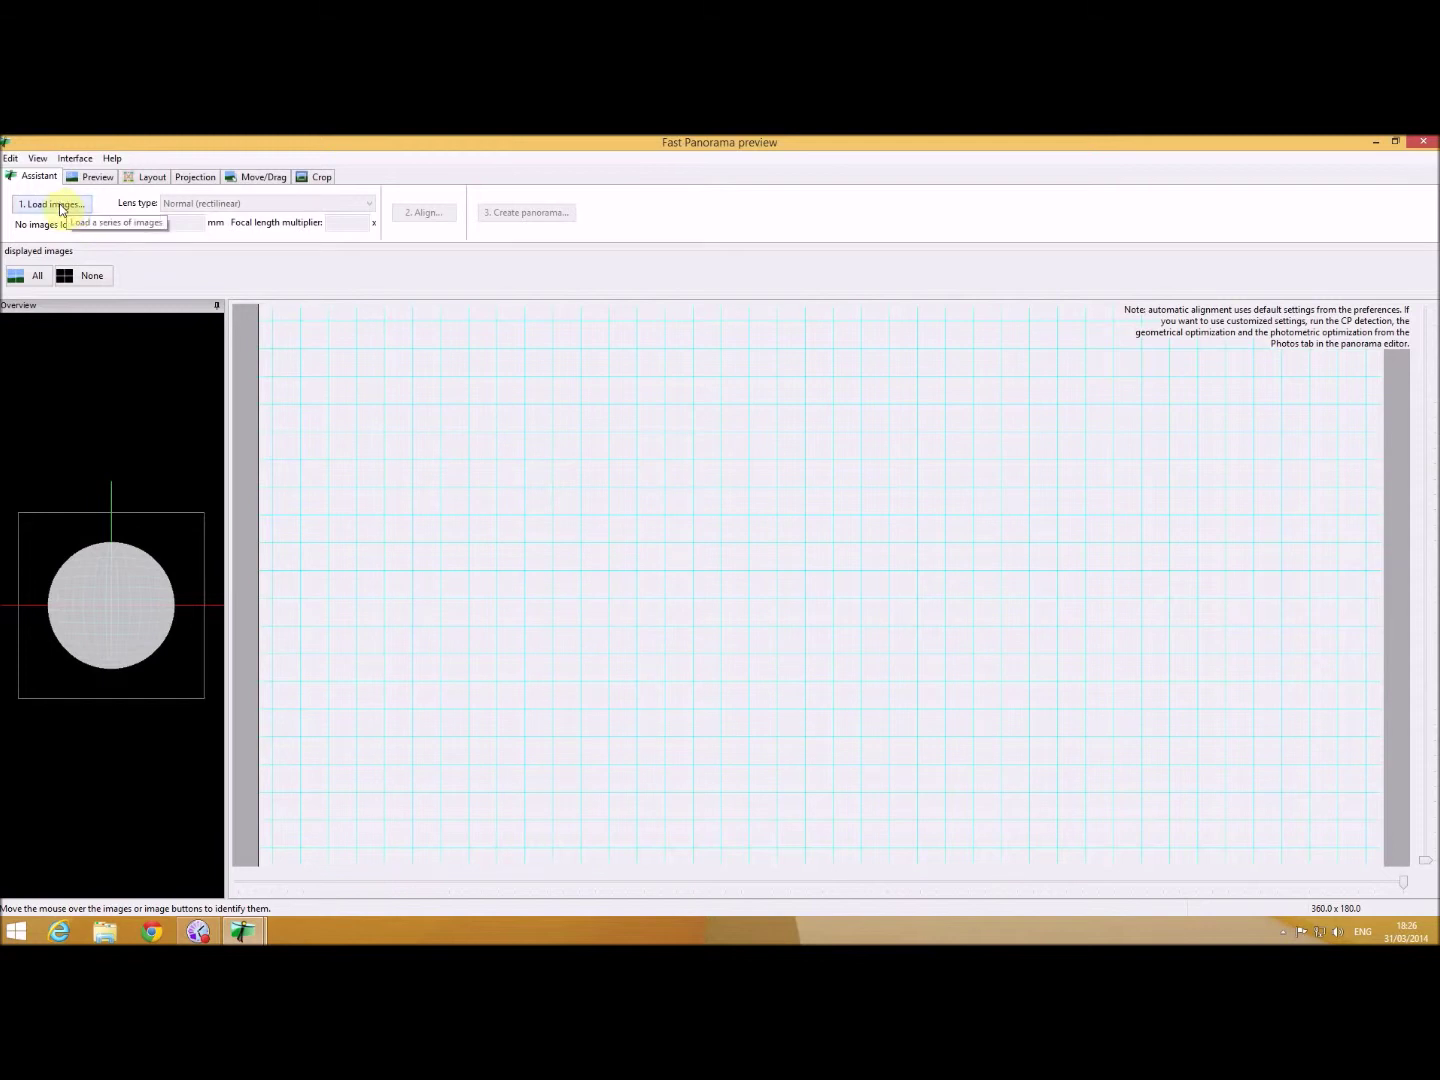
pyautogui.click(60, 204)
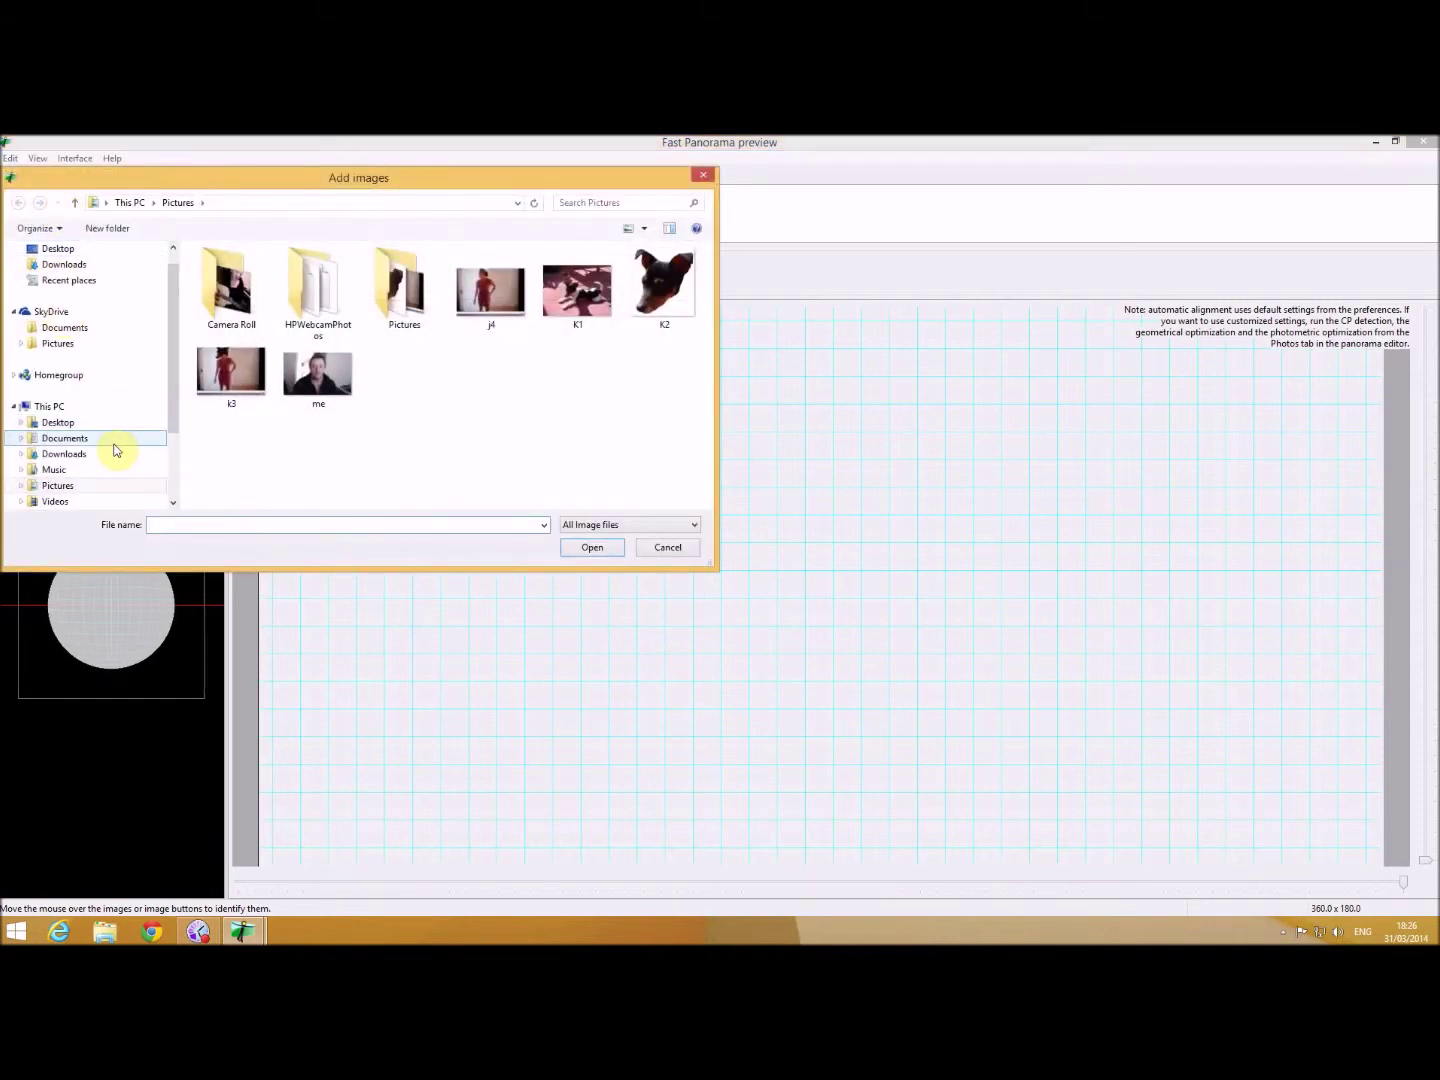
# - Add Mars, Mars 1, Mars 2 and Mars 3 from Bryce saved animations with a 30° HFOV
pyautogui.click(65, 438)
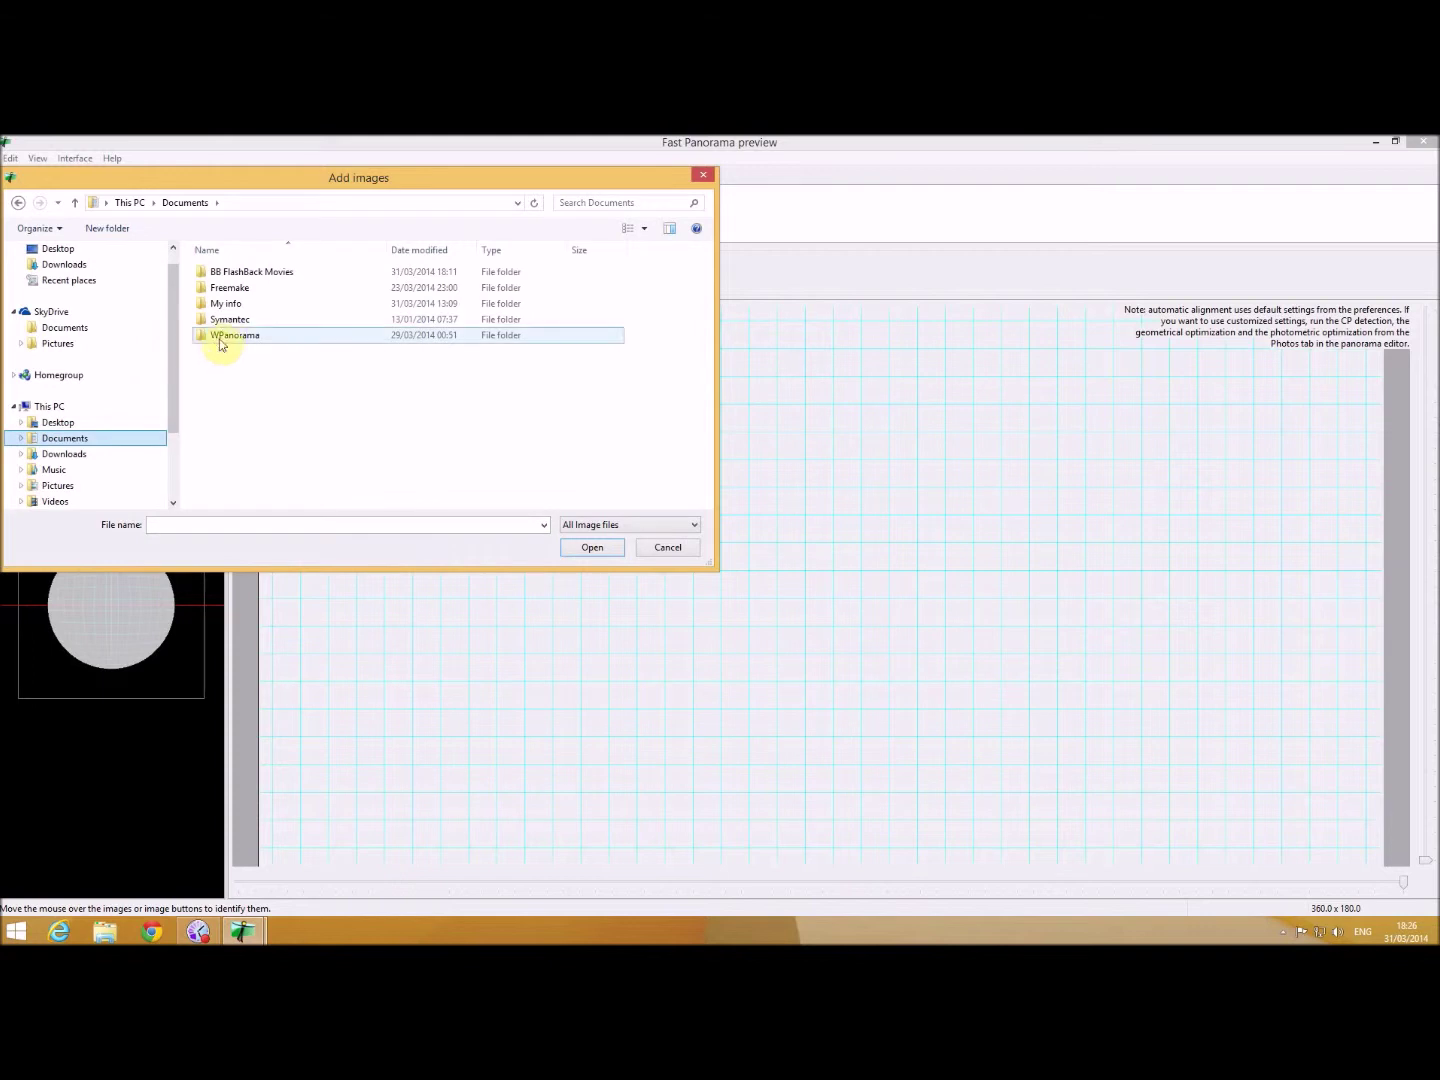
pyautogui.doubleClick(240, 304)
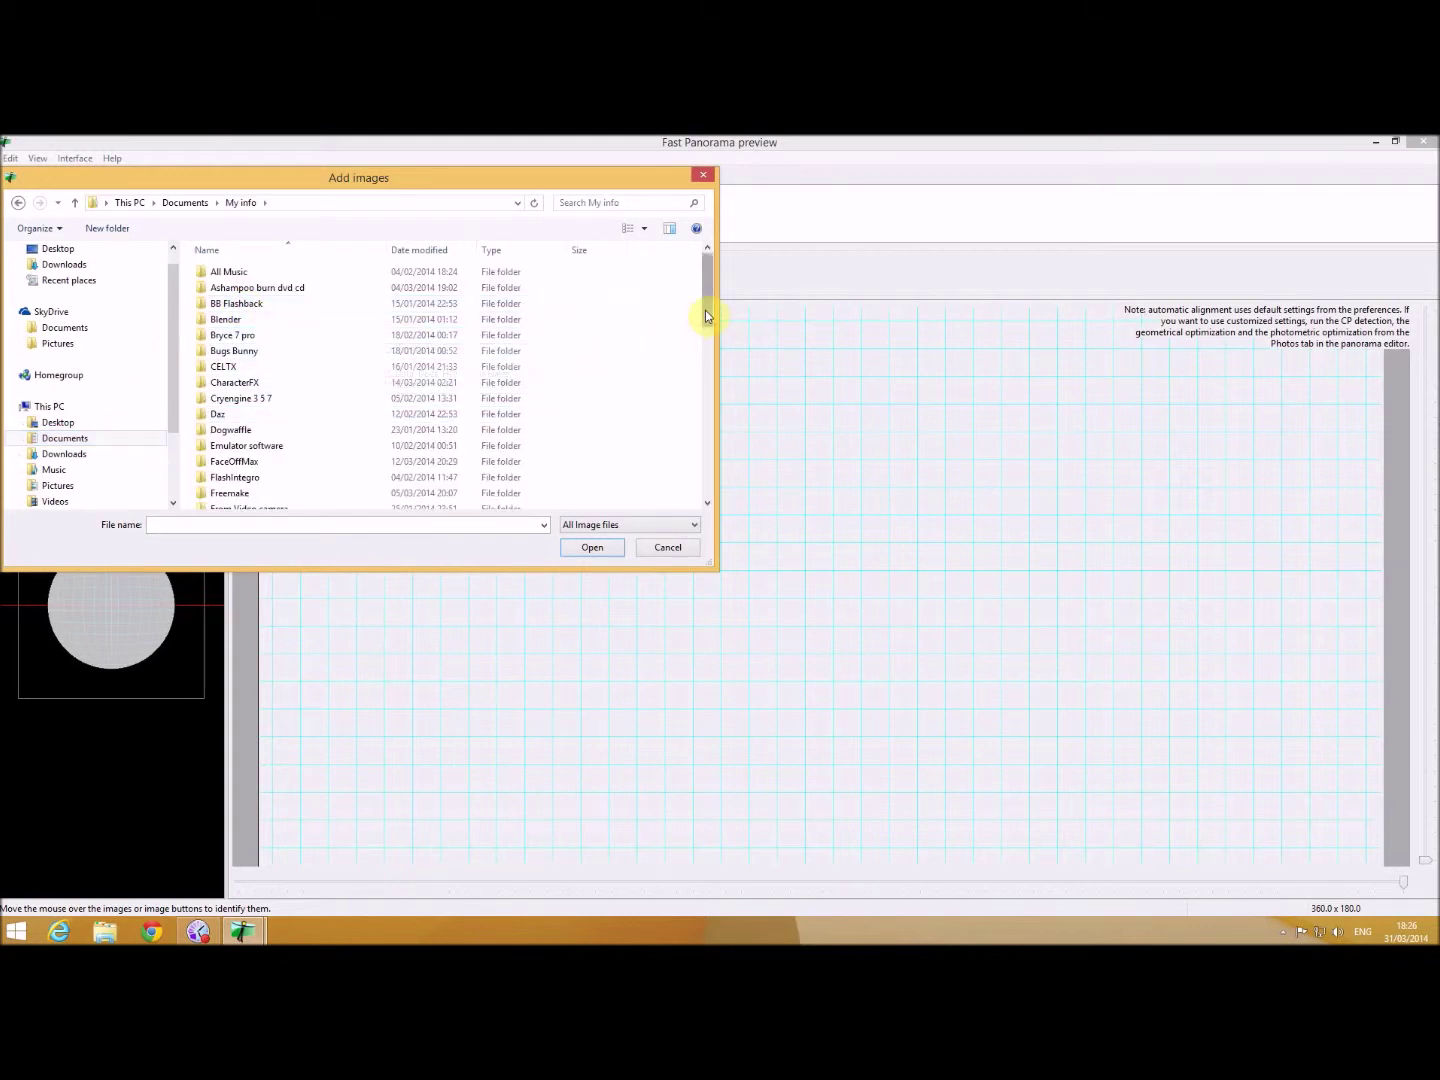
pyautogui.moveTo(706, 311); pyautogui.dragTo(702, 353)
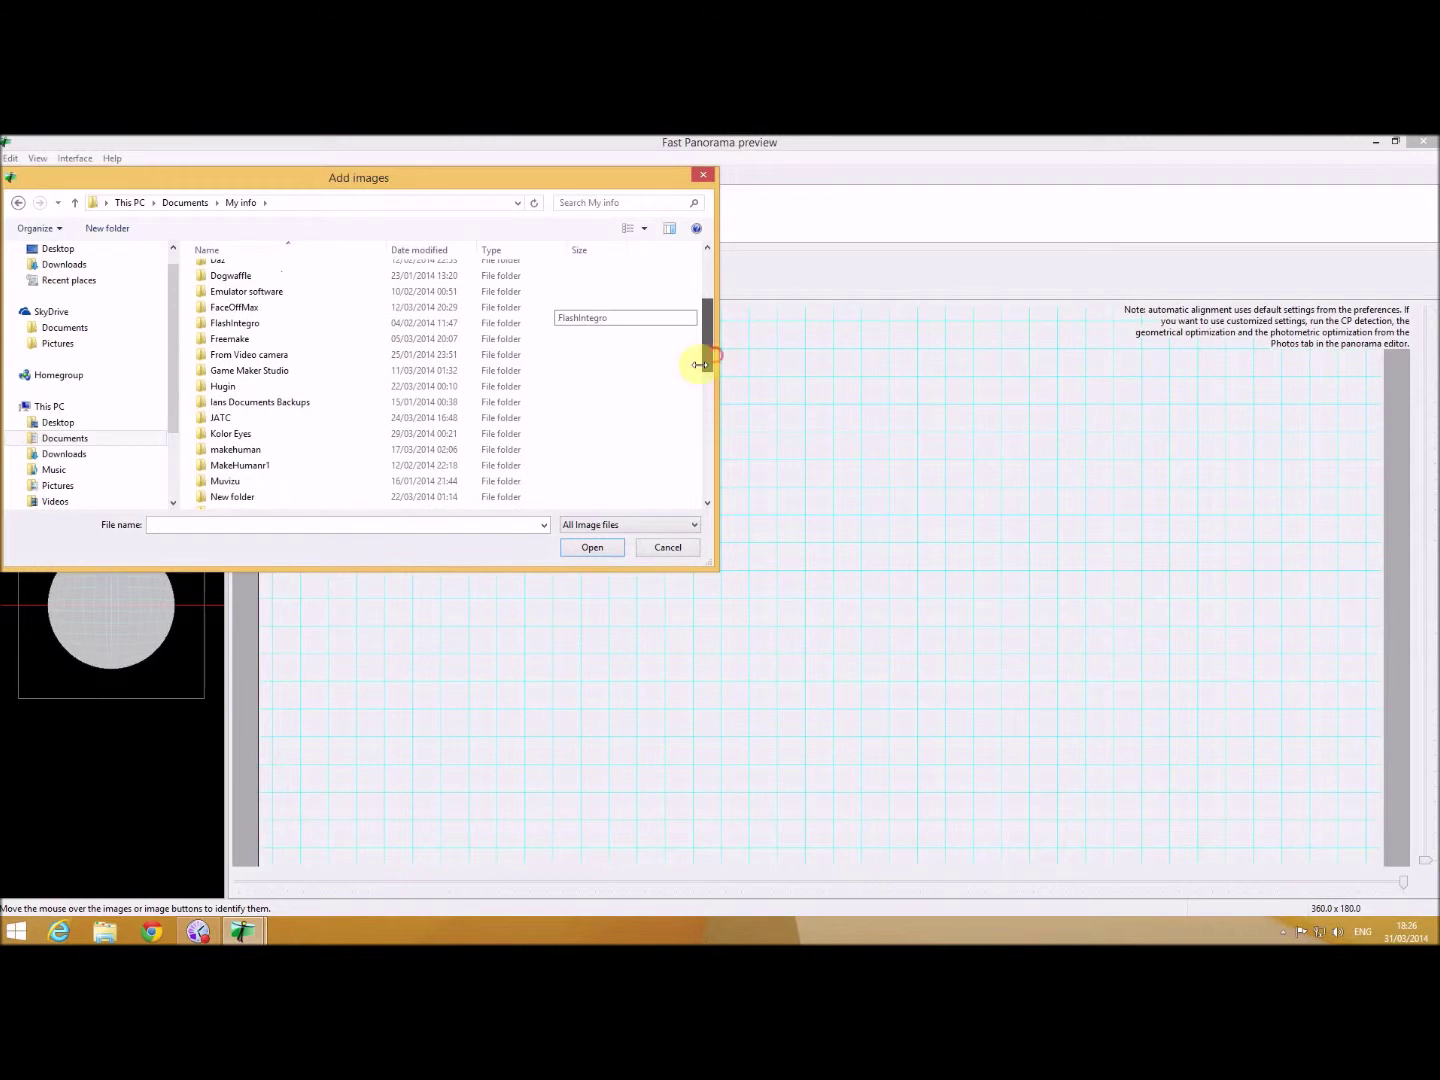
pyautogui.doubleClick(316, 404)
pyautogui.doubleClick(273, 283)
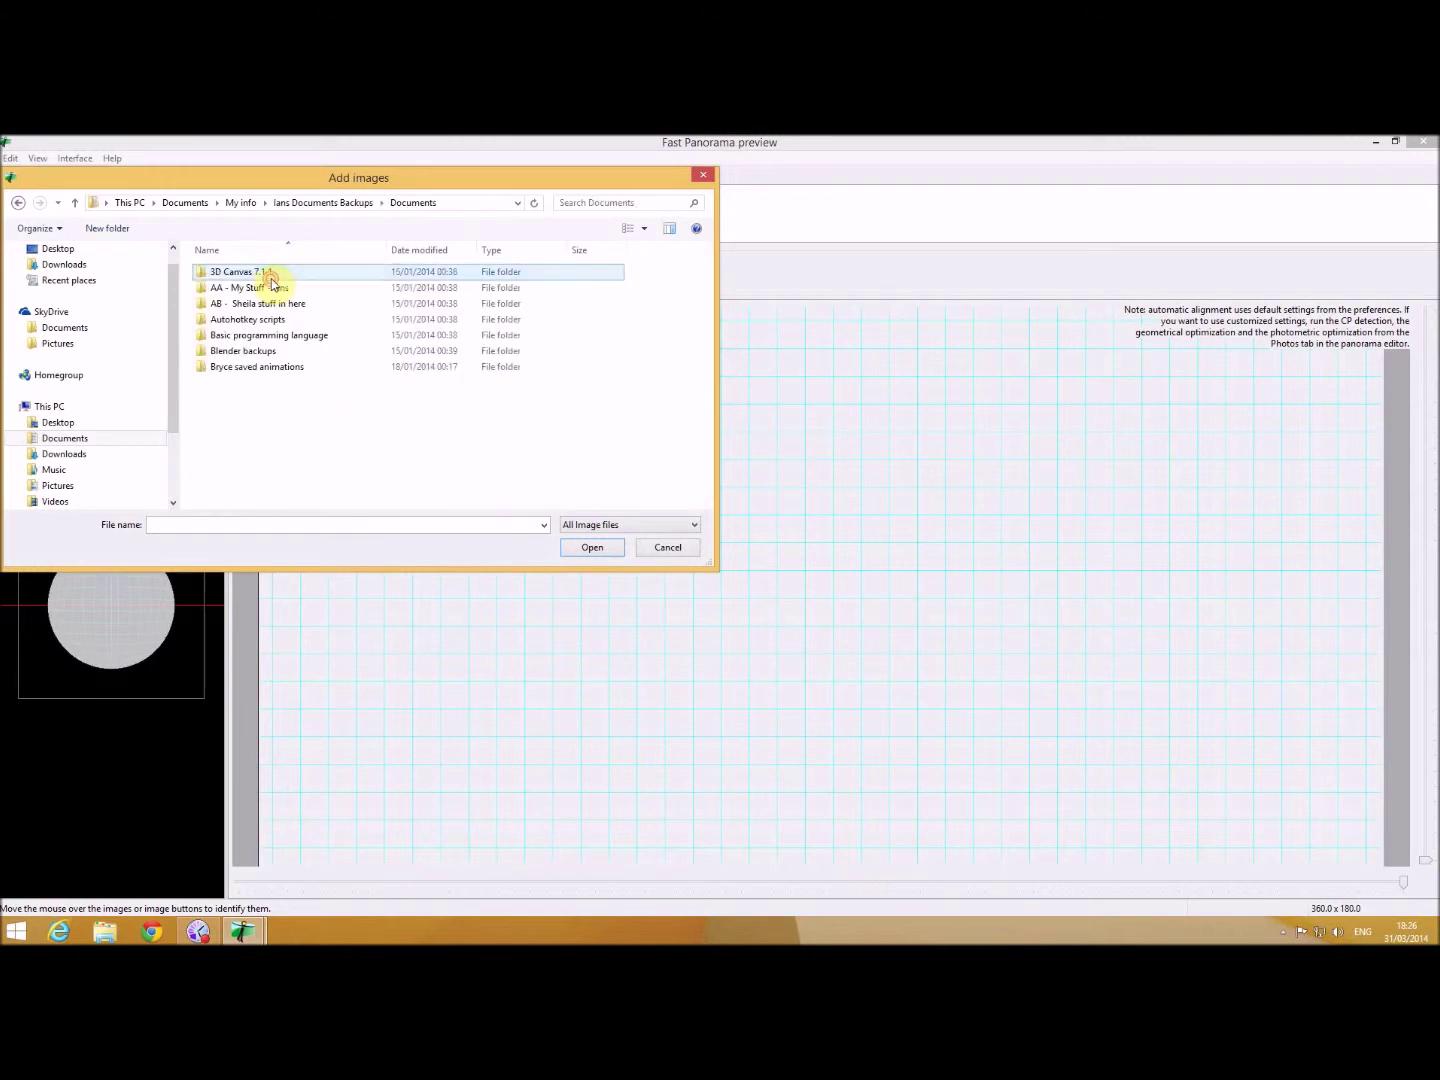
pyautogui.doubleClick(287, 369)
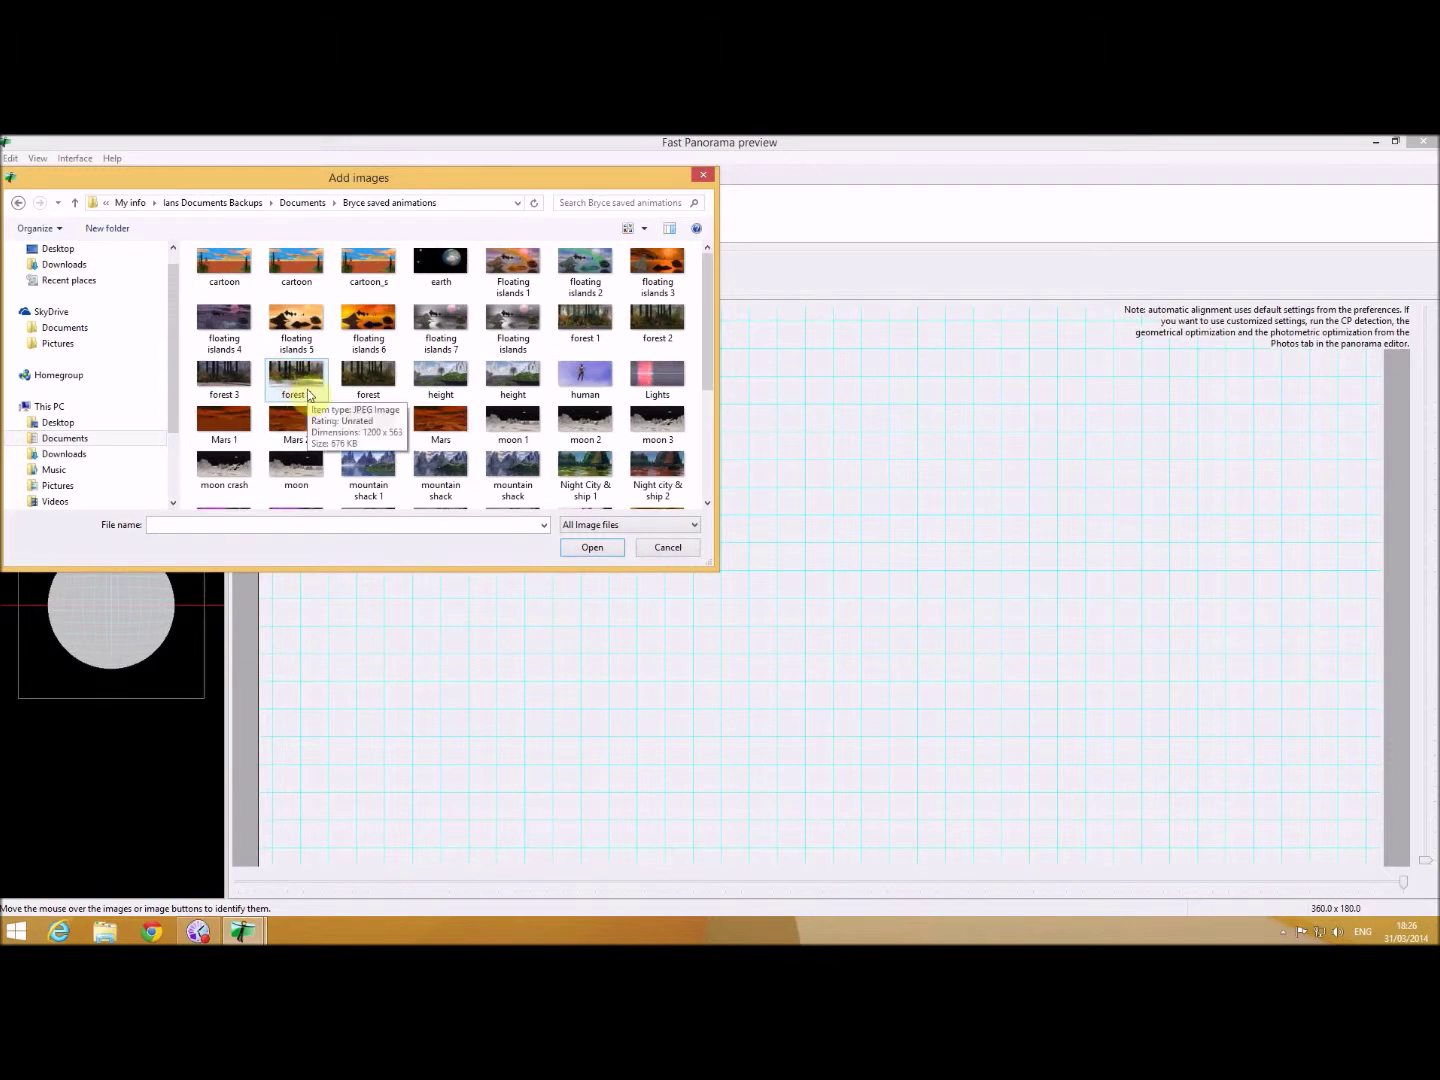
pyautogui.keyDown('shift'); pyautogui.click(229, 423); pyautogui.keyUp('shift')
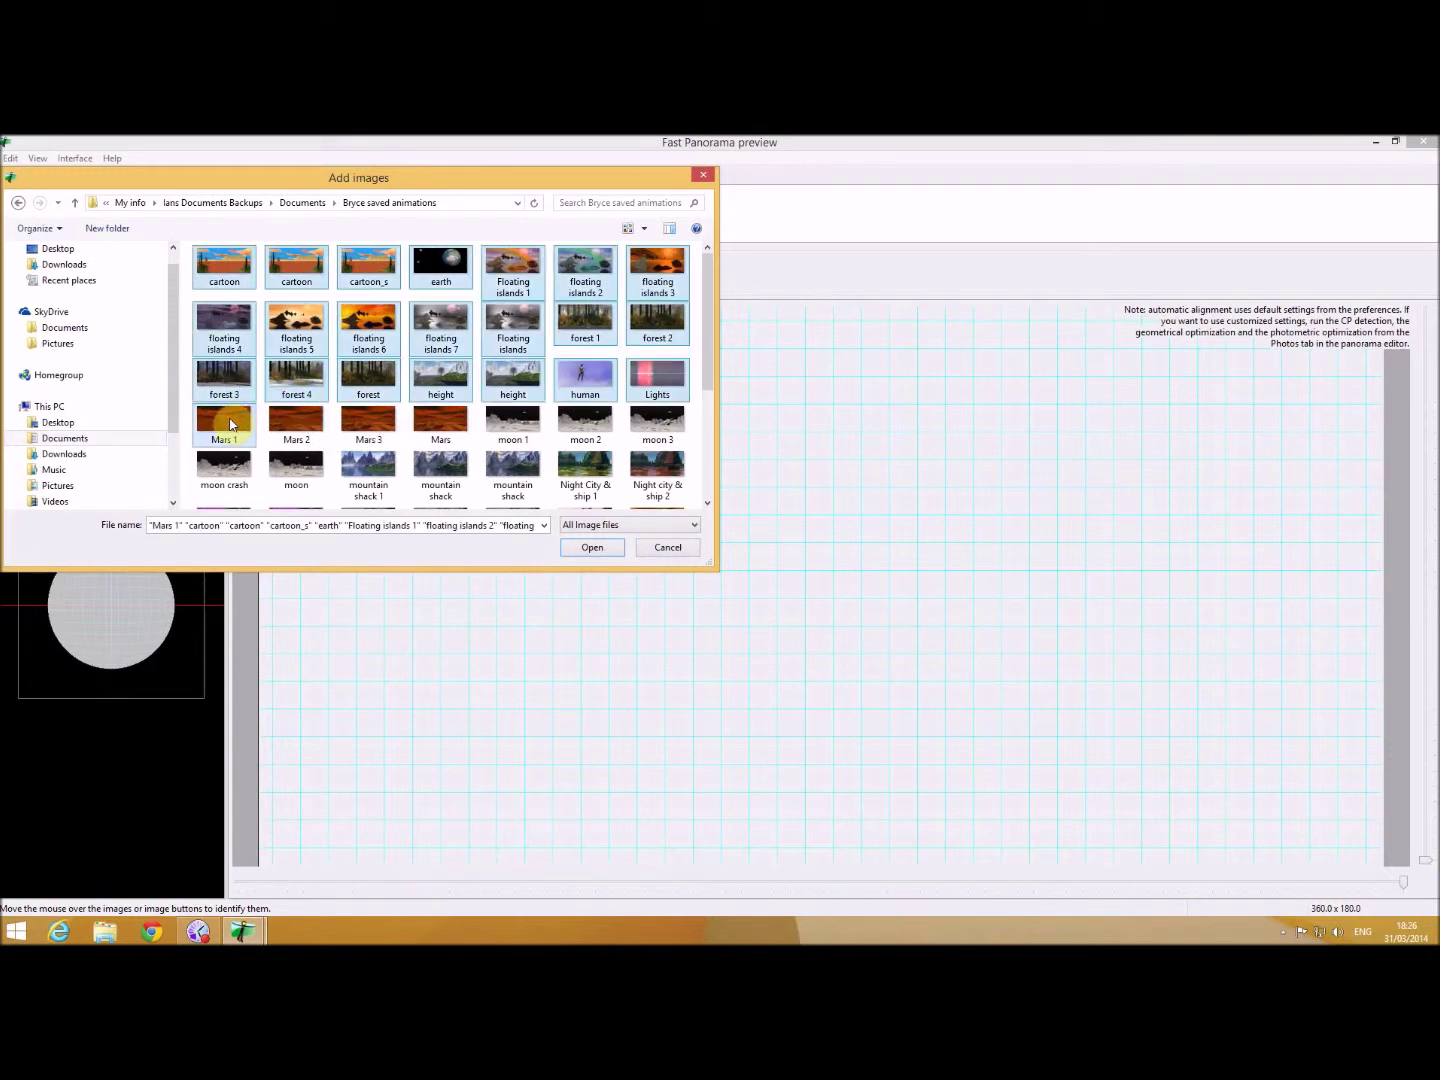
pyautogui.click(230, 429)
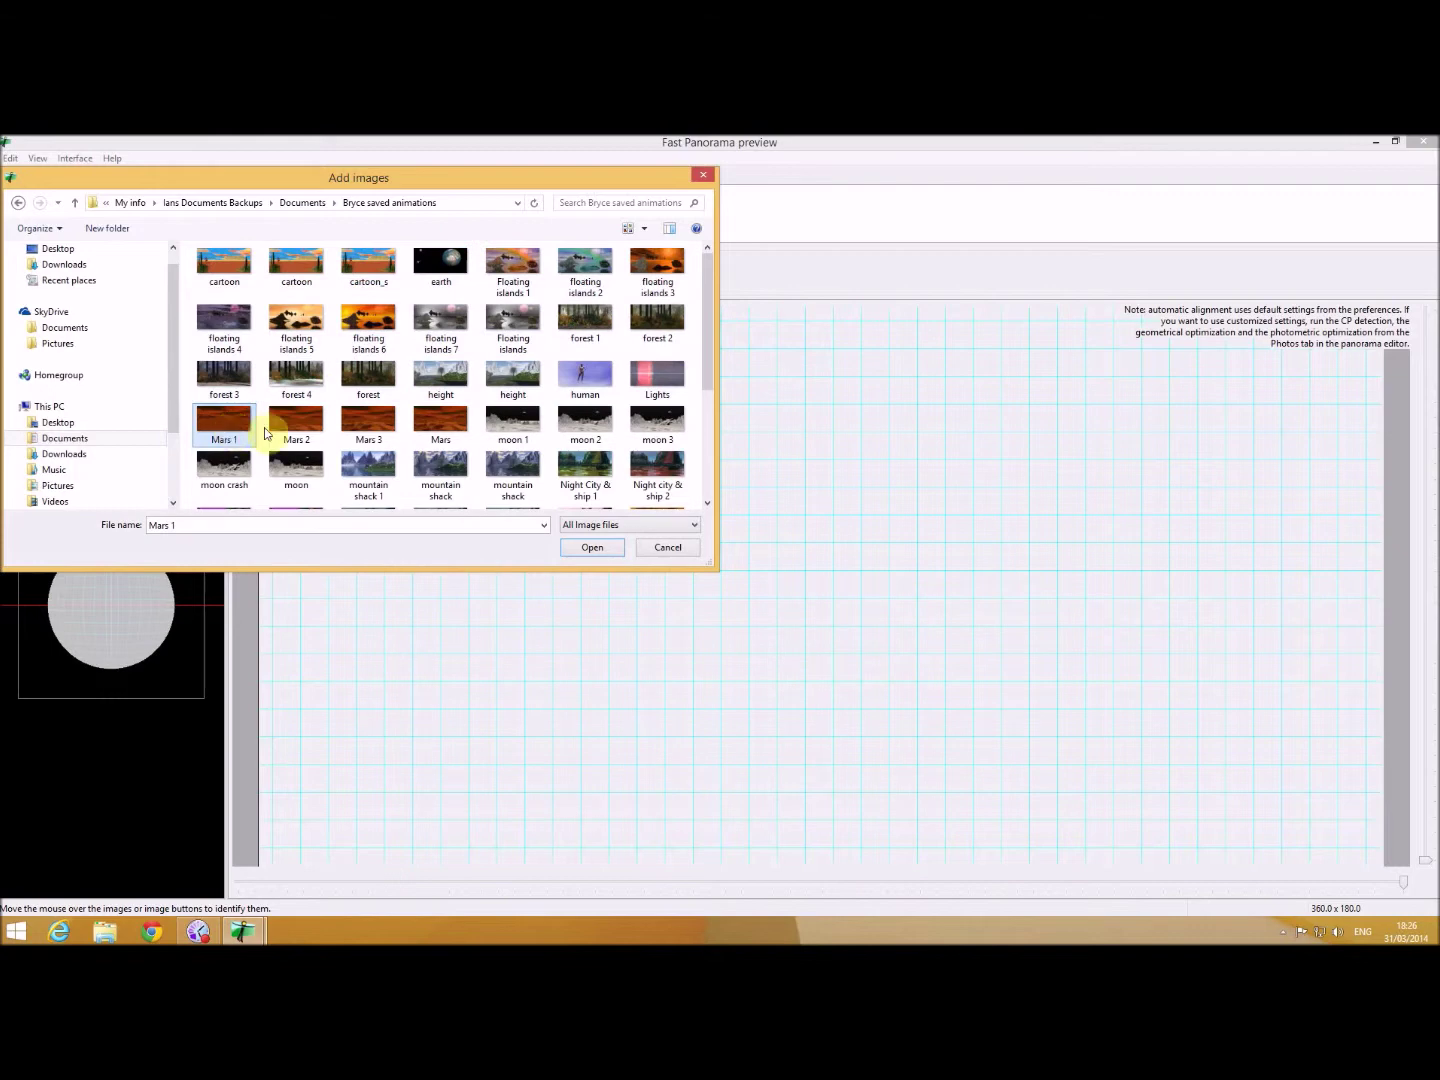
pyautogui.keyDown('shift'); pyautogui.click(437, 430); pyautogui.keyUp('shift')
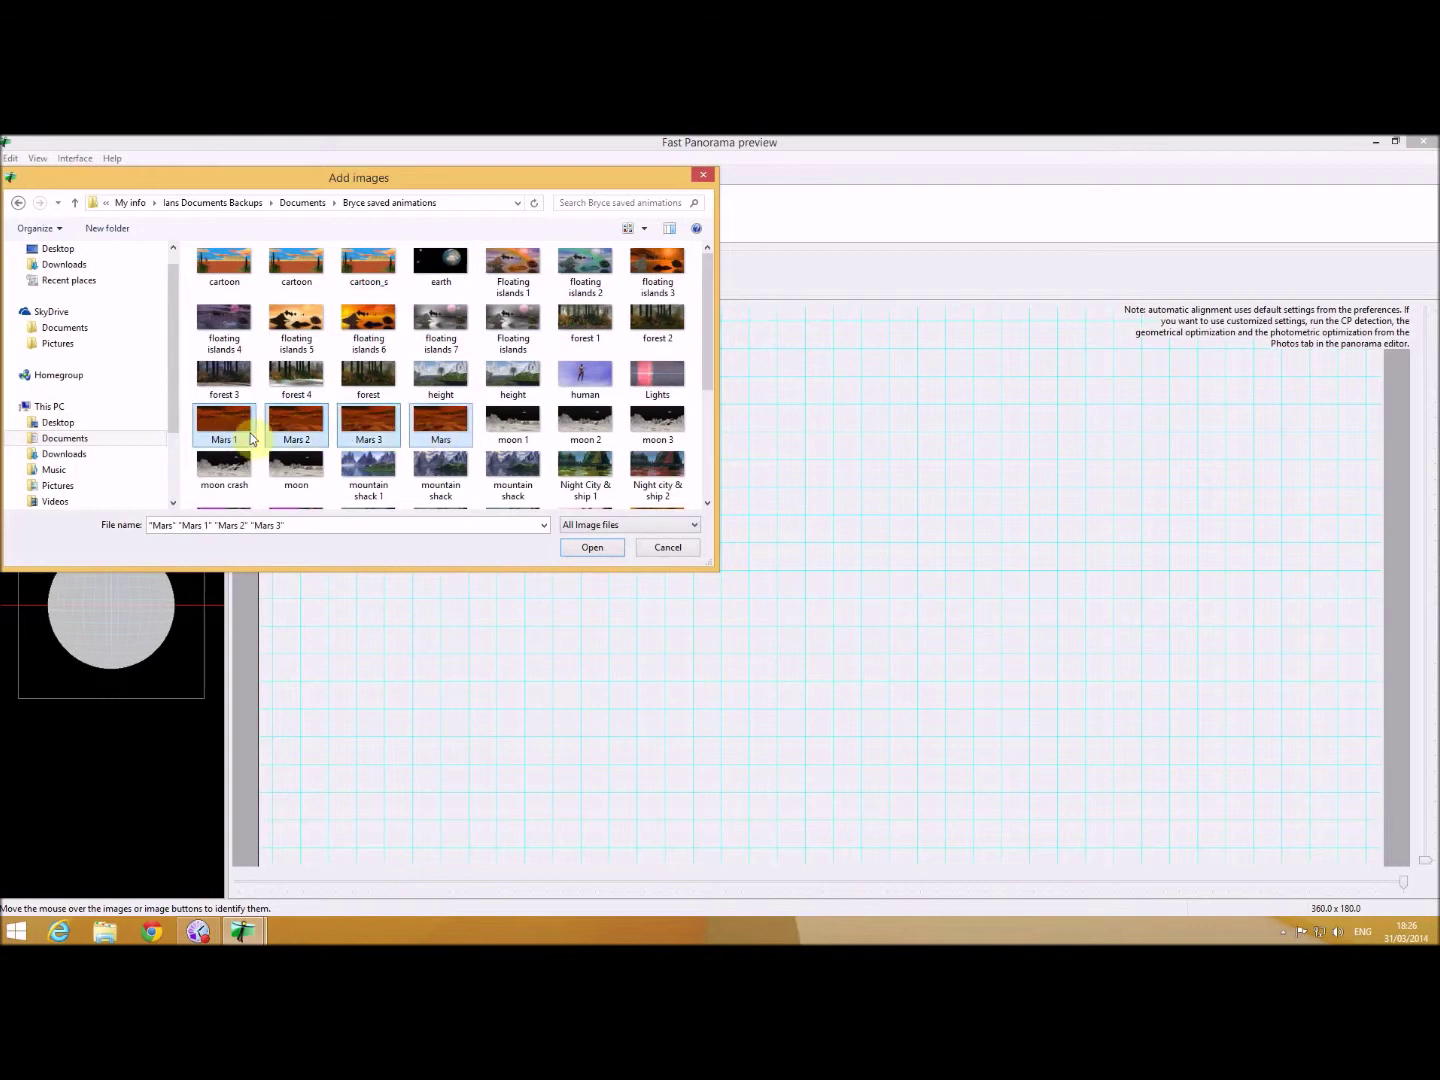
pyautogui.click(603, 551)
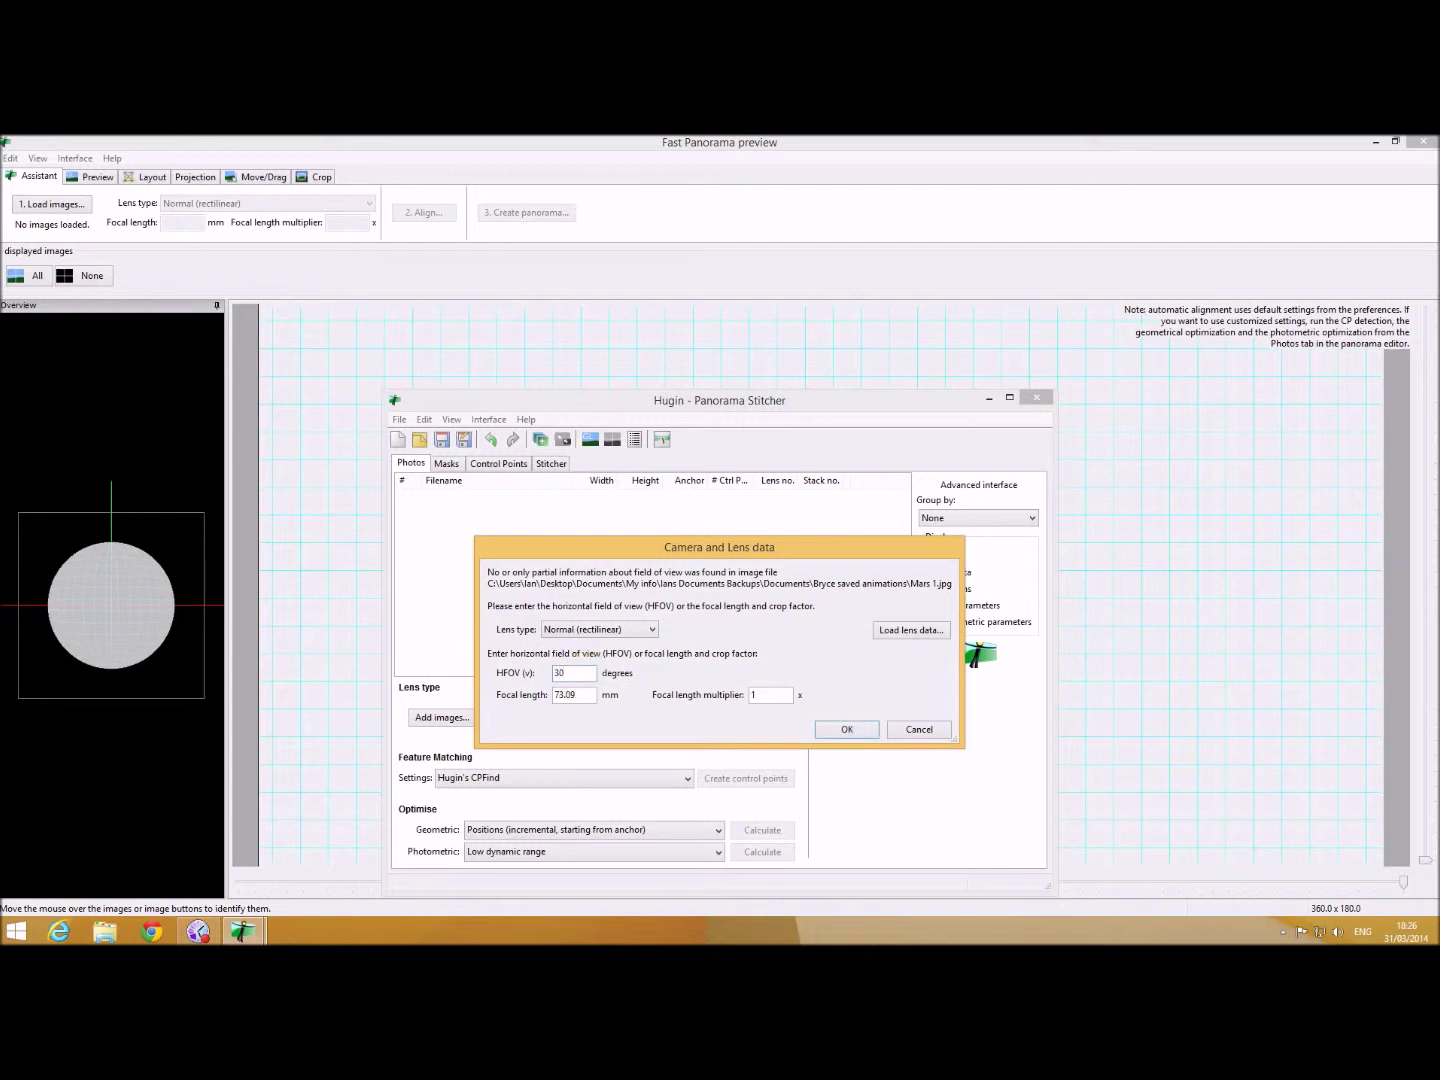
pyautogui.click(847, 731)
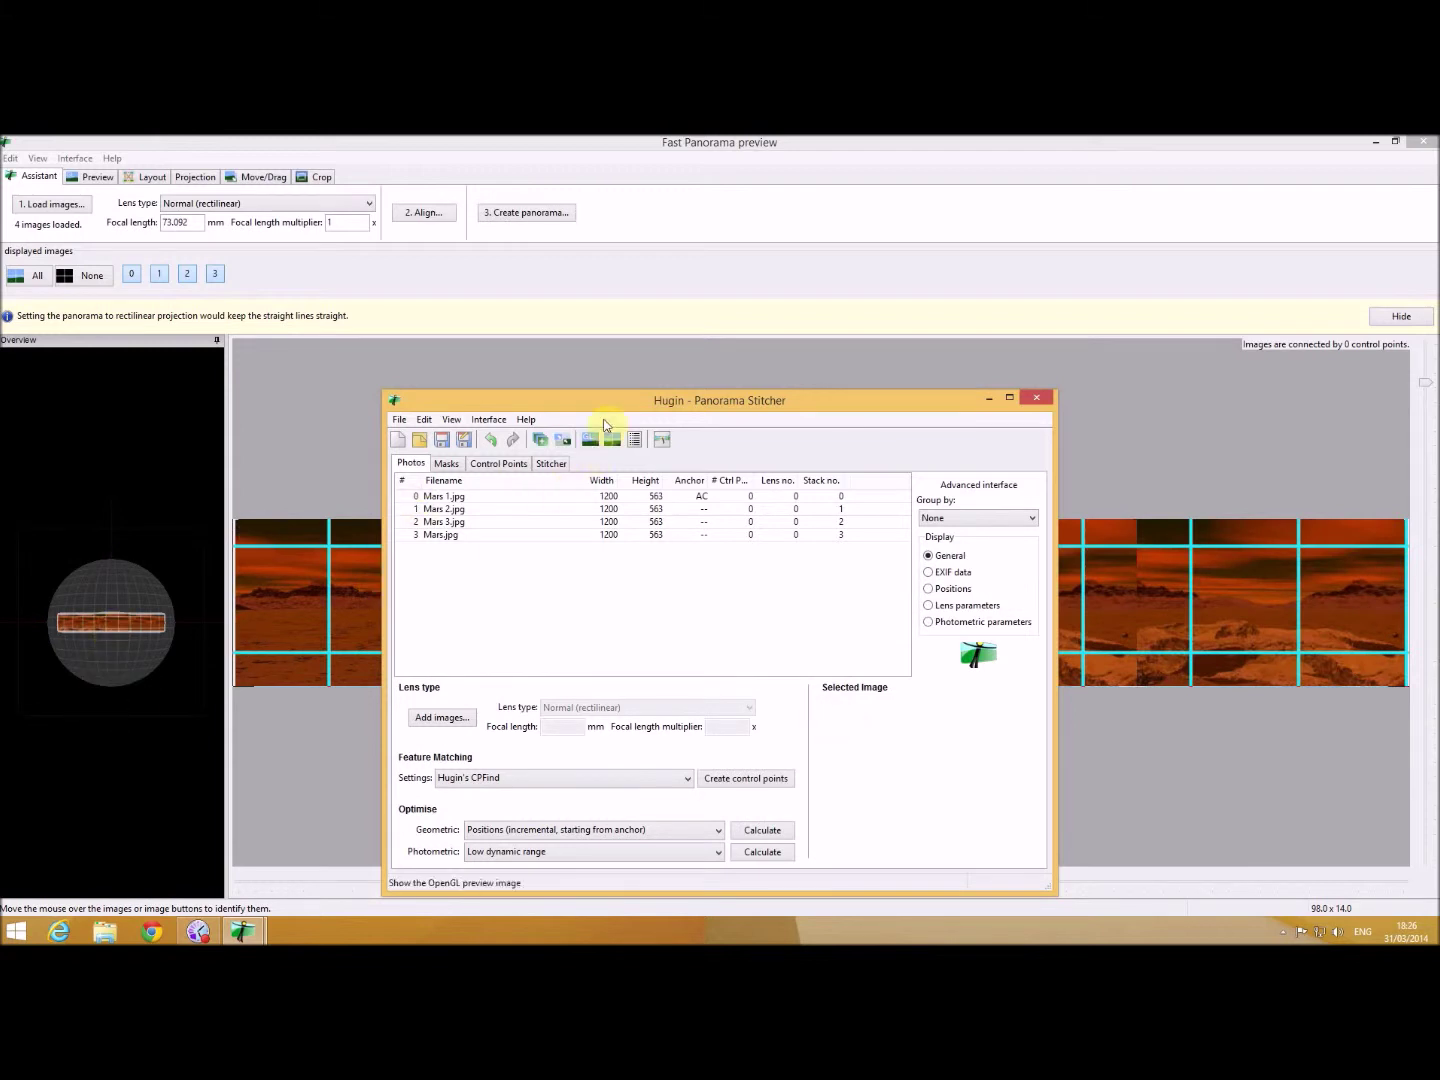
# - Move the stitcher aside to see the Mars preview strip, then open the panorama output parameters
pyautogui.moveTo(605, 399); pyautogui.dragTo(657, 689)
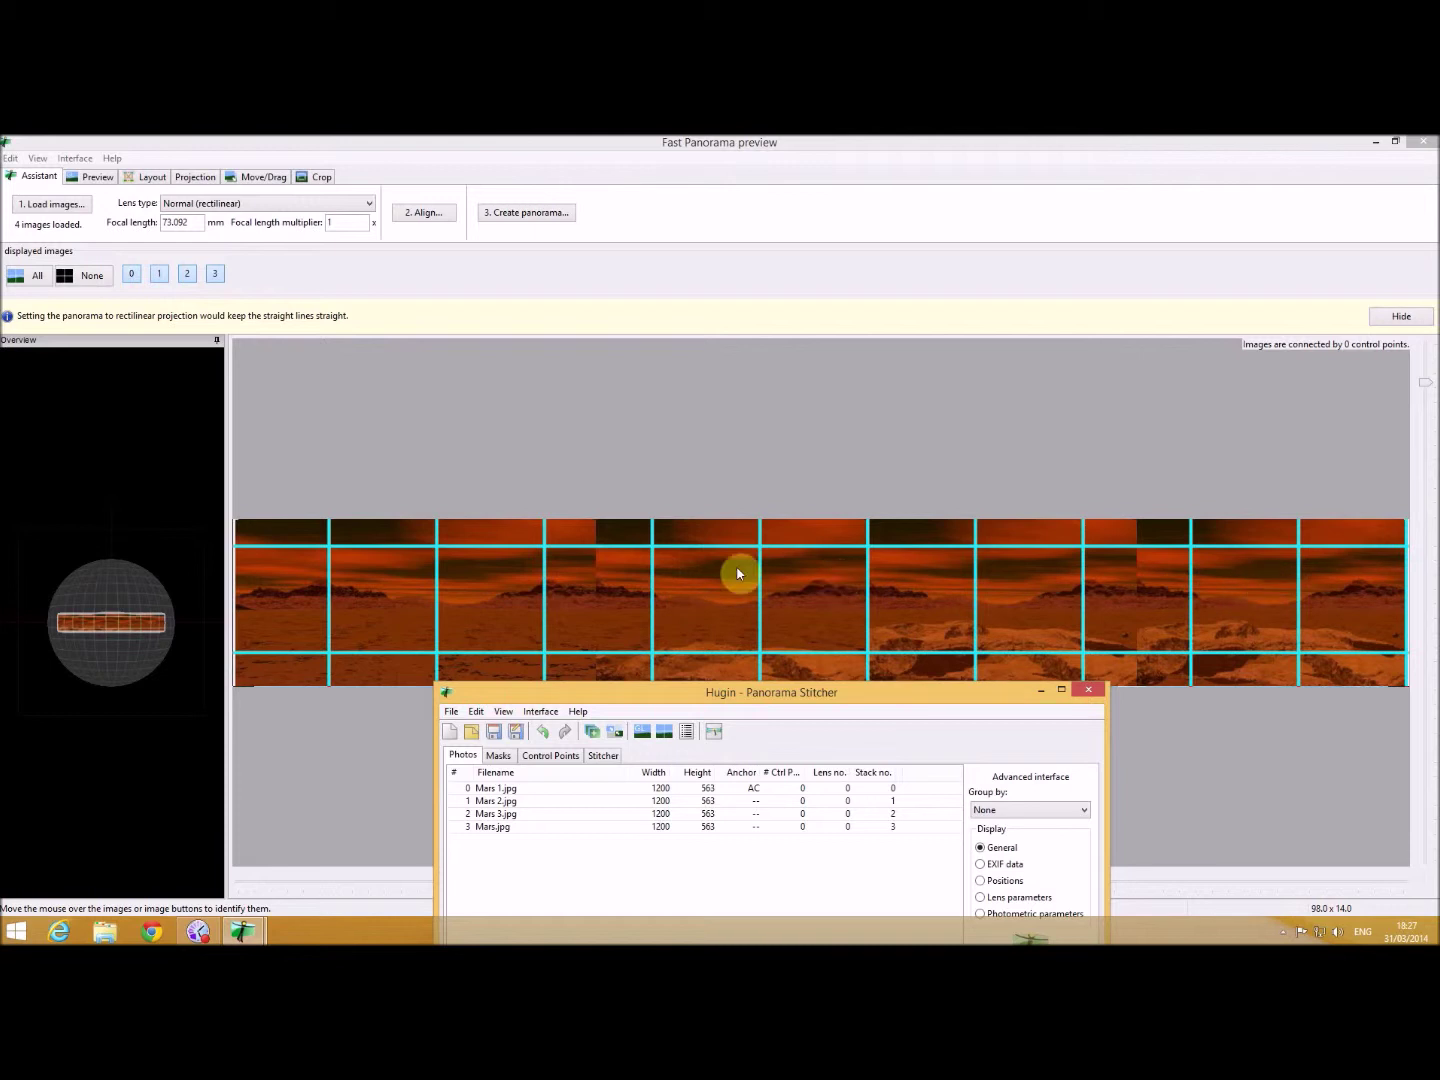
pyautogui.click(531, 213)
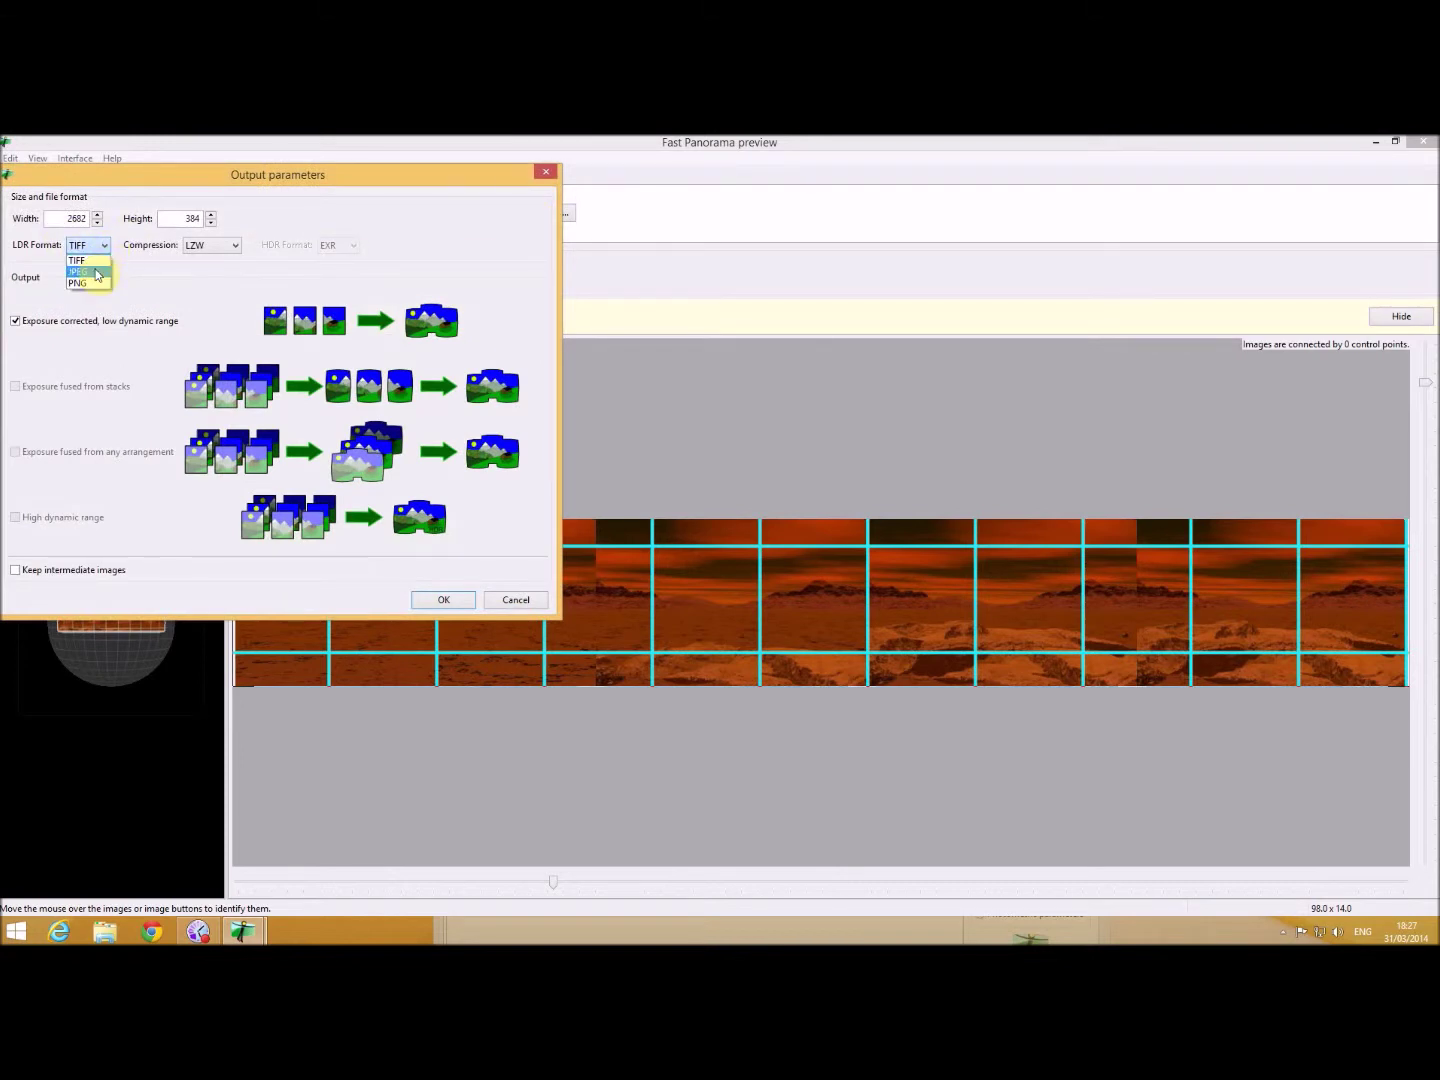
# - Set JPEG output, save the project as Mars 1 - Mars in Pictures, and start stitching
pyautogui.click(80, 271)
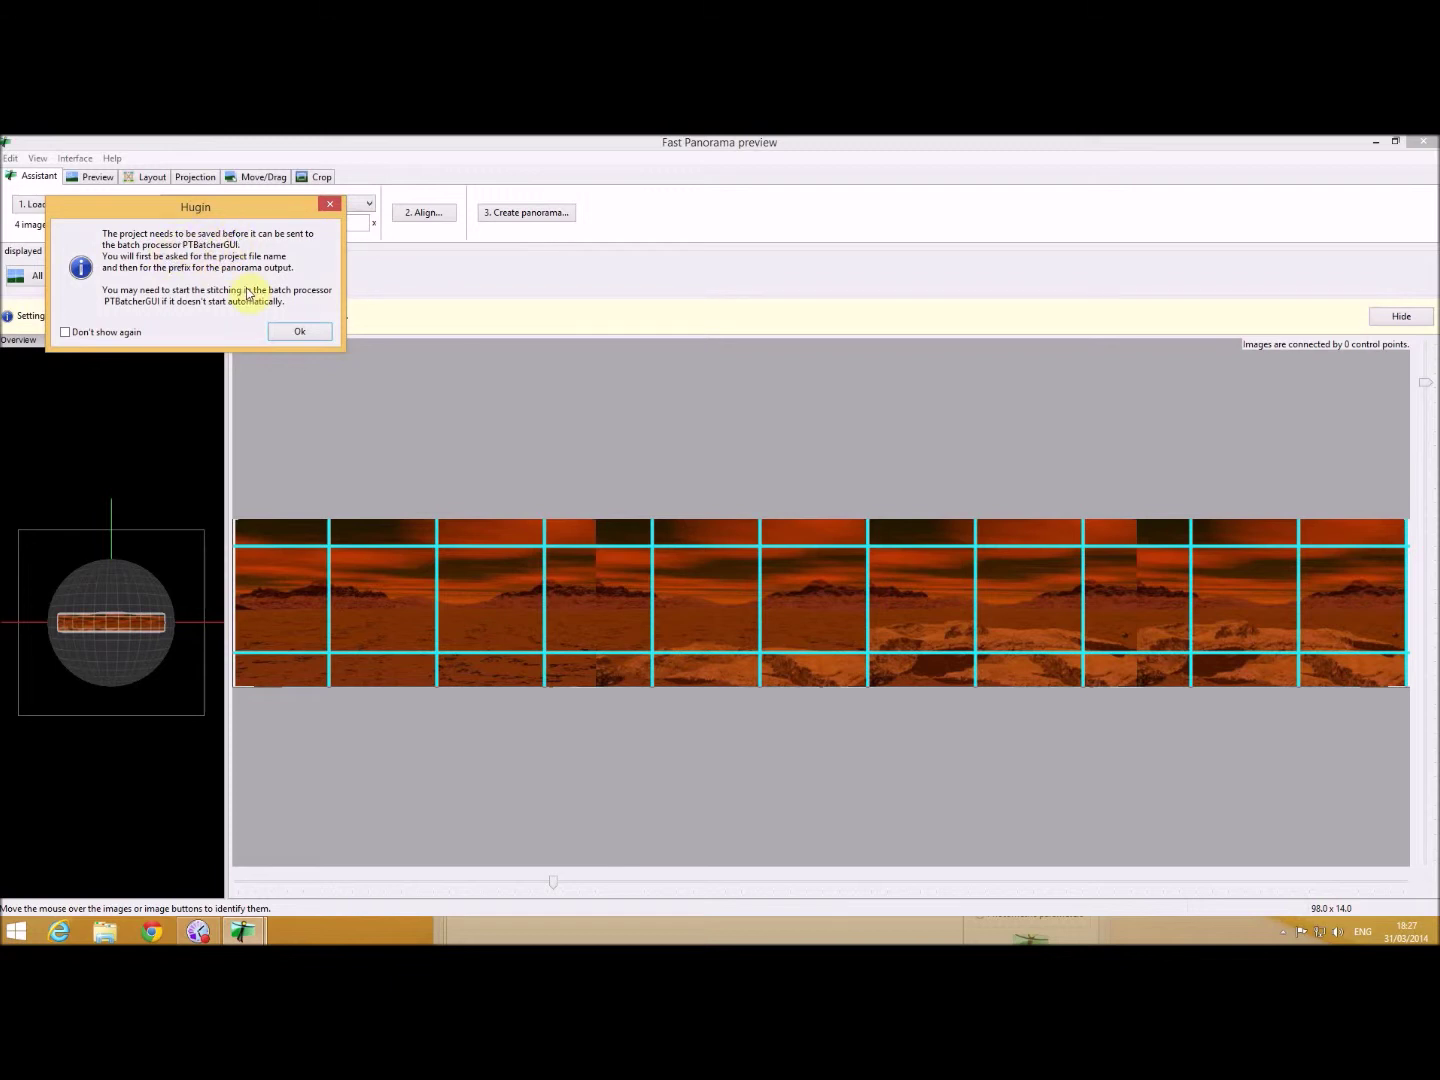
pyautogui.click(302, 333)
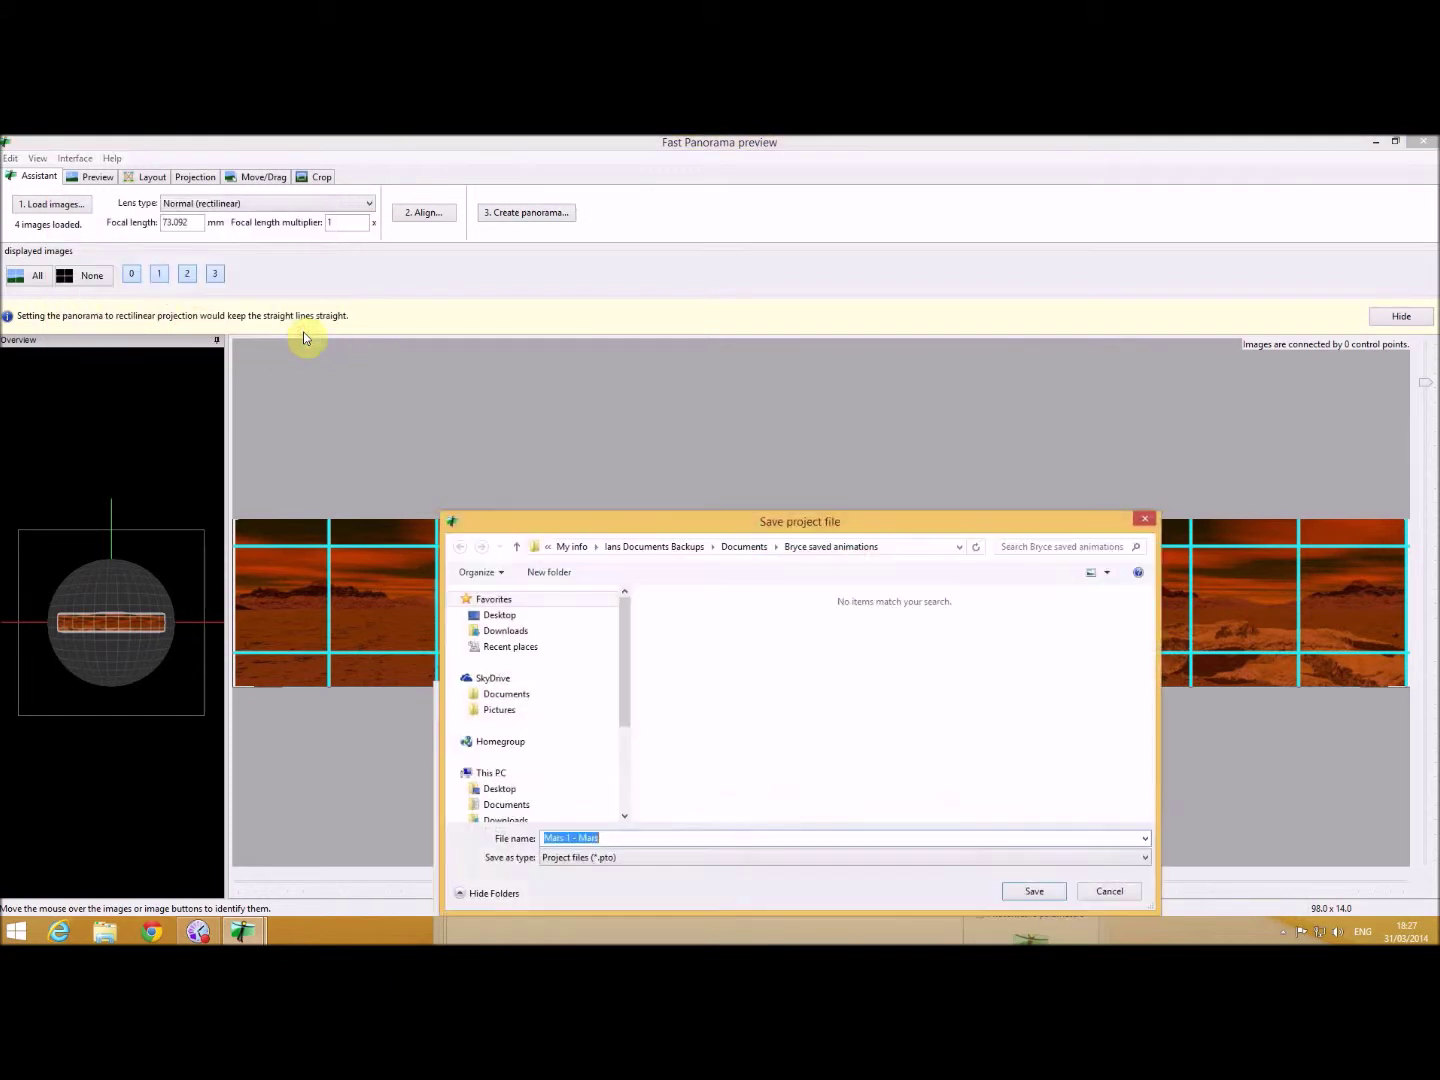
pyautogui.moveTo(712, 526); pyautogui.dragTo(684, 347)
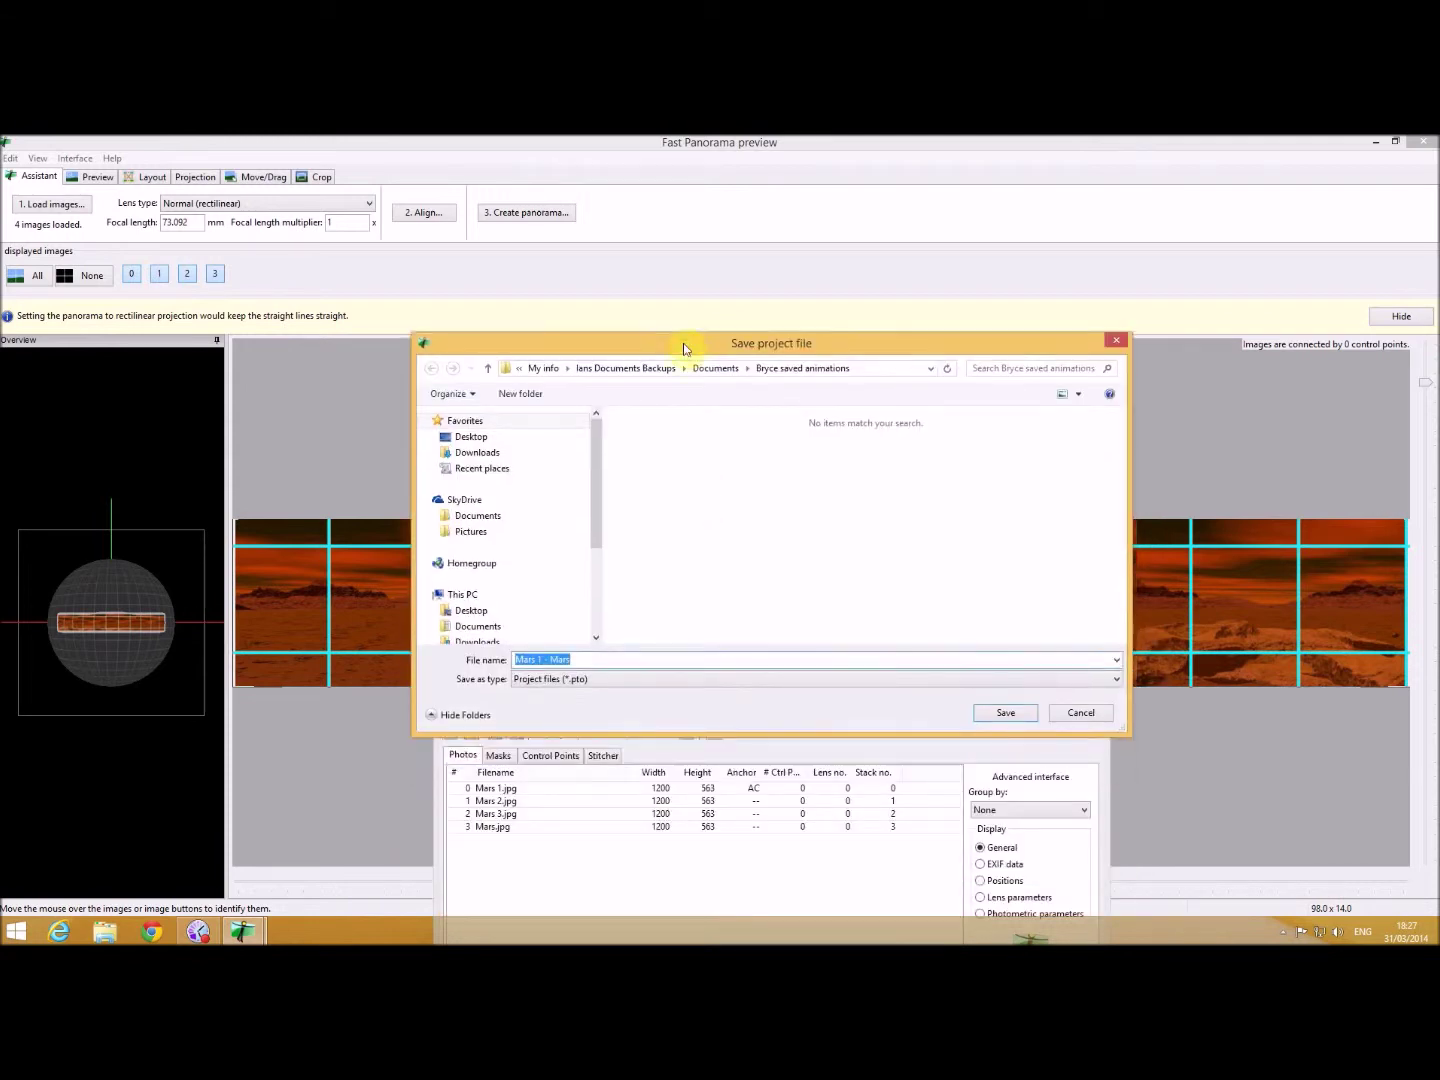
pyautogui.moveTo(598, 522); pyautogui.dragTo(603, 583)
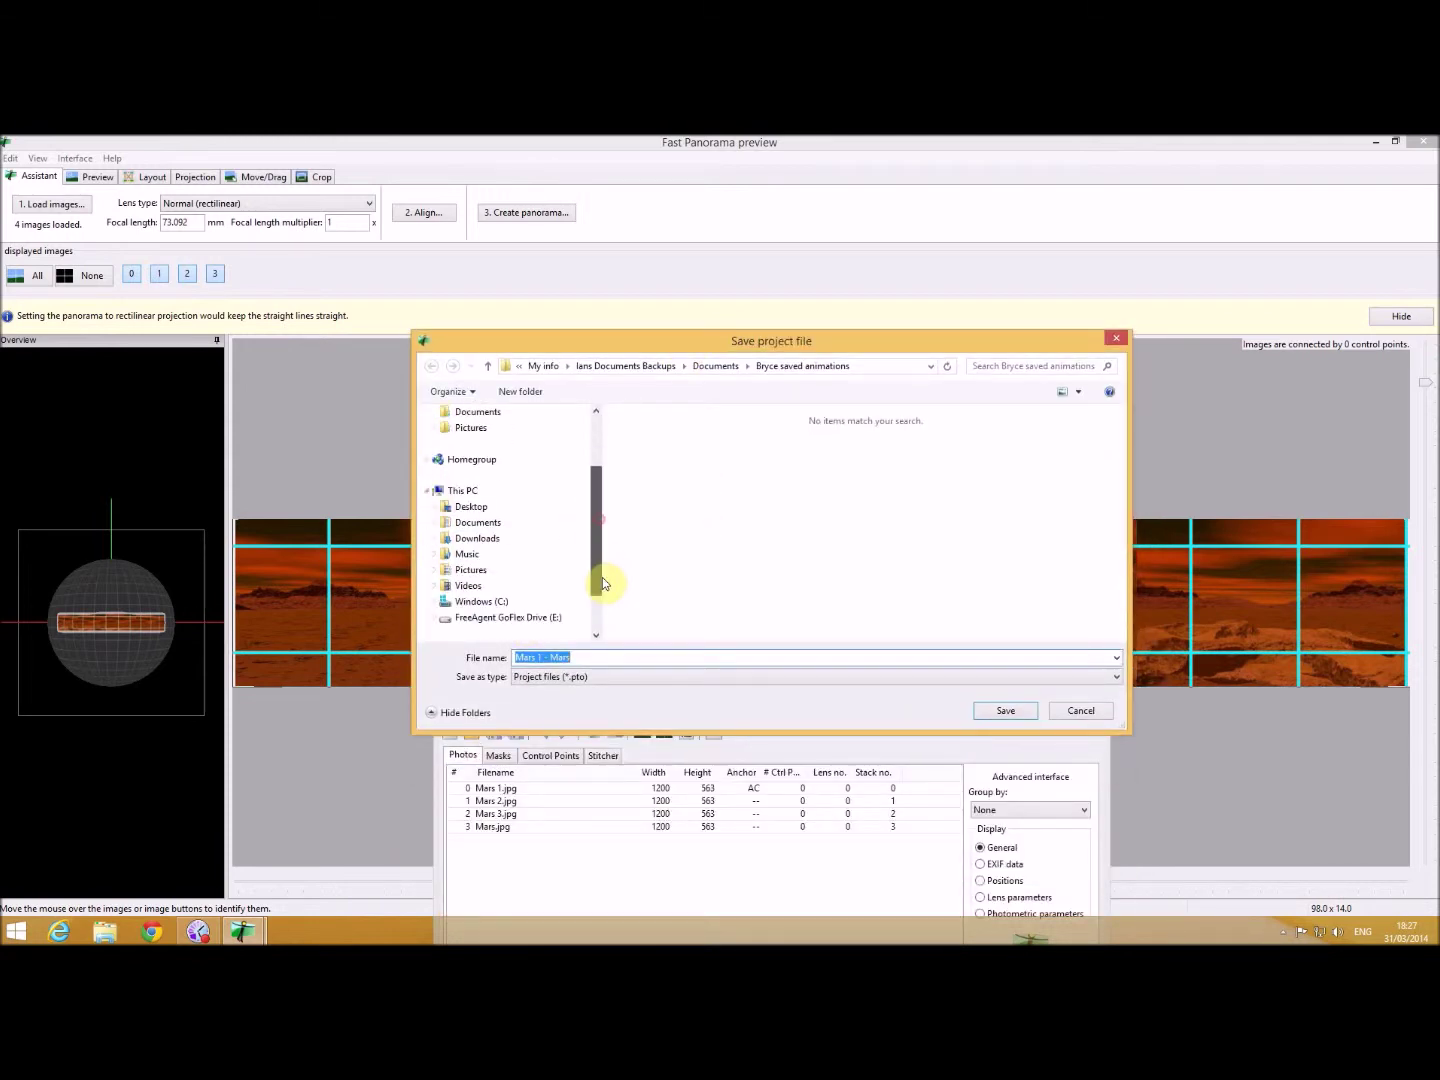
pyautogui.click(508, 569)
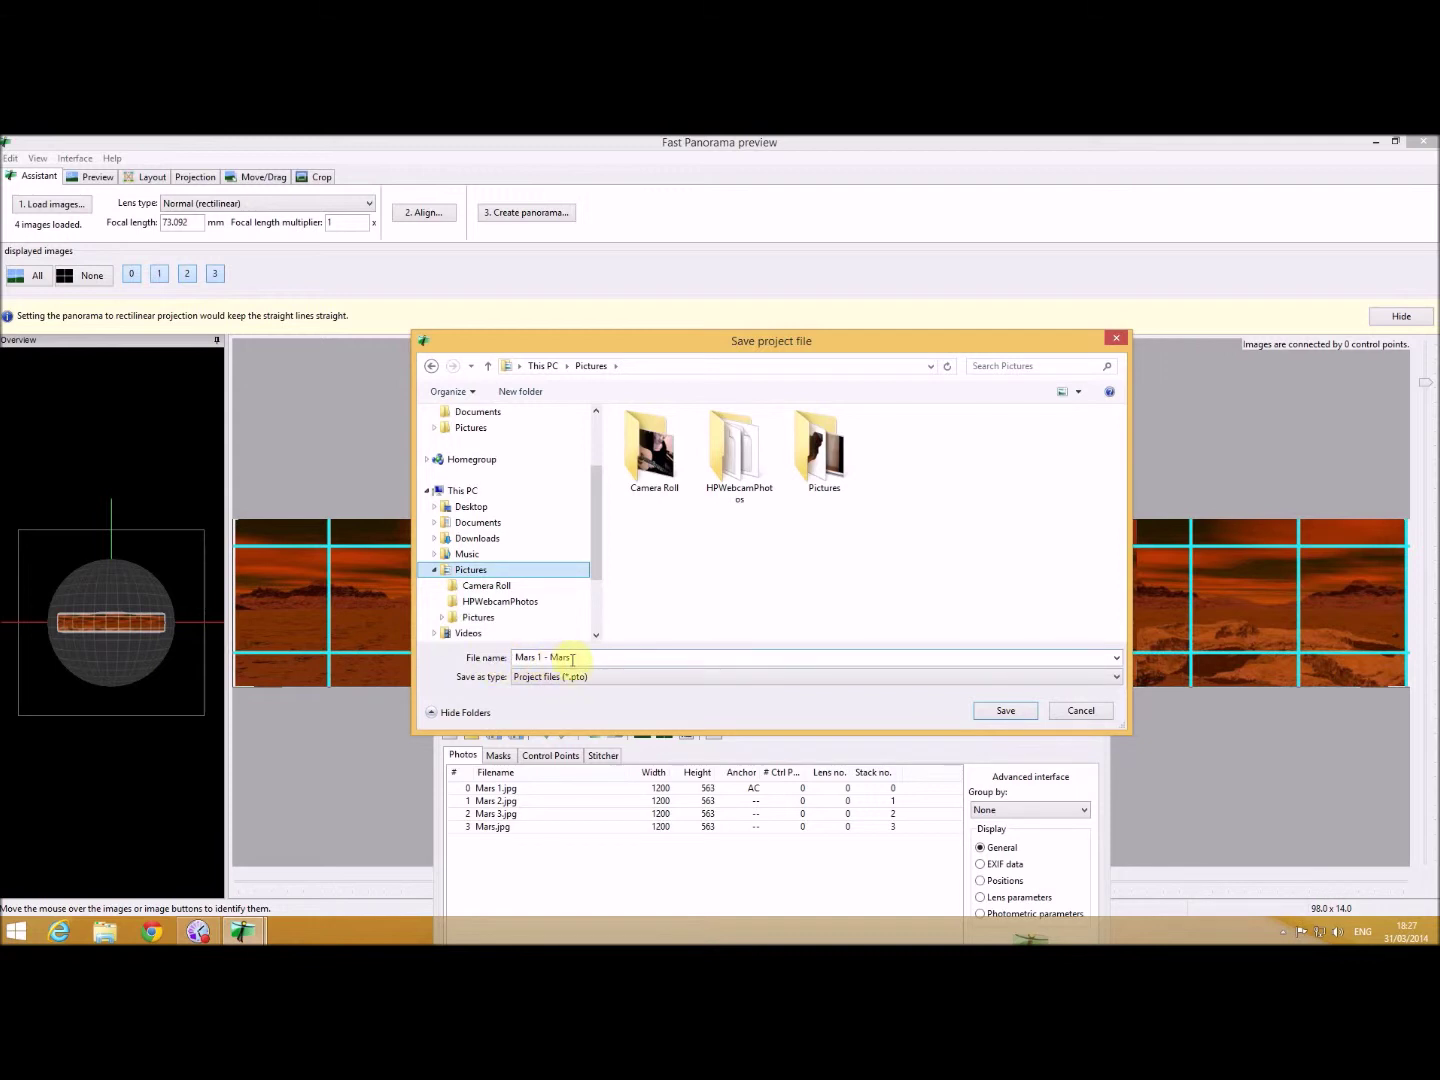
pyautogui.click(1002, 712)
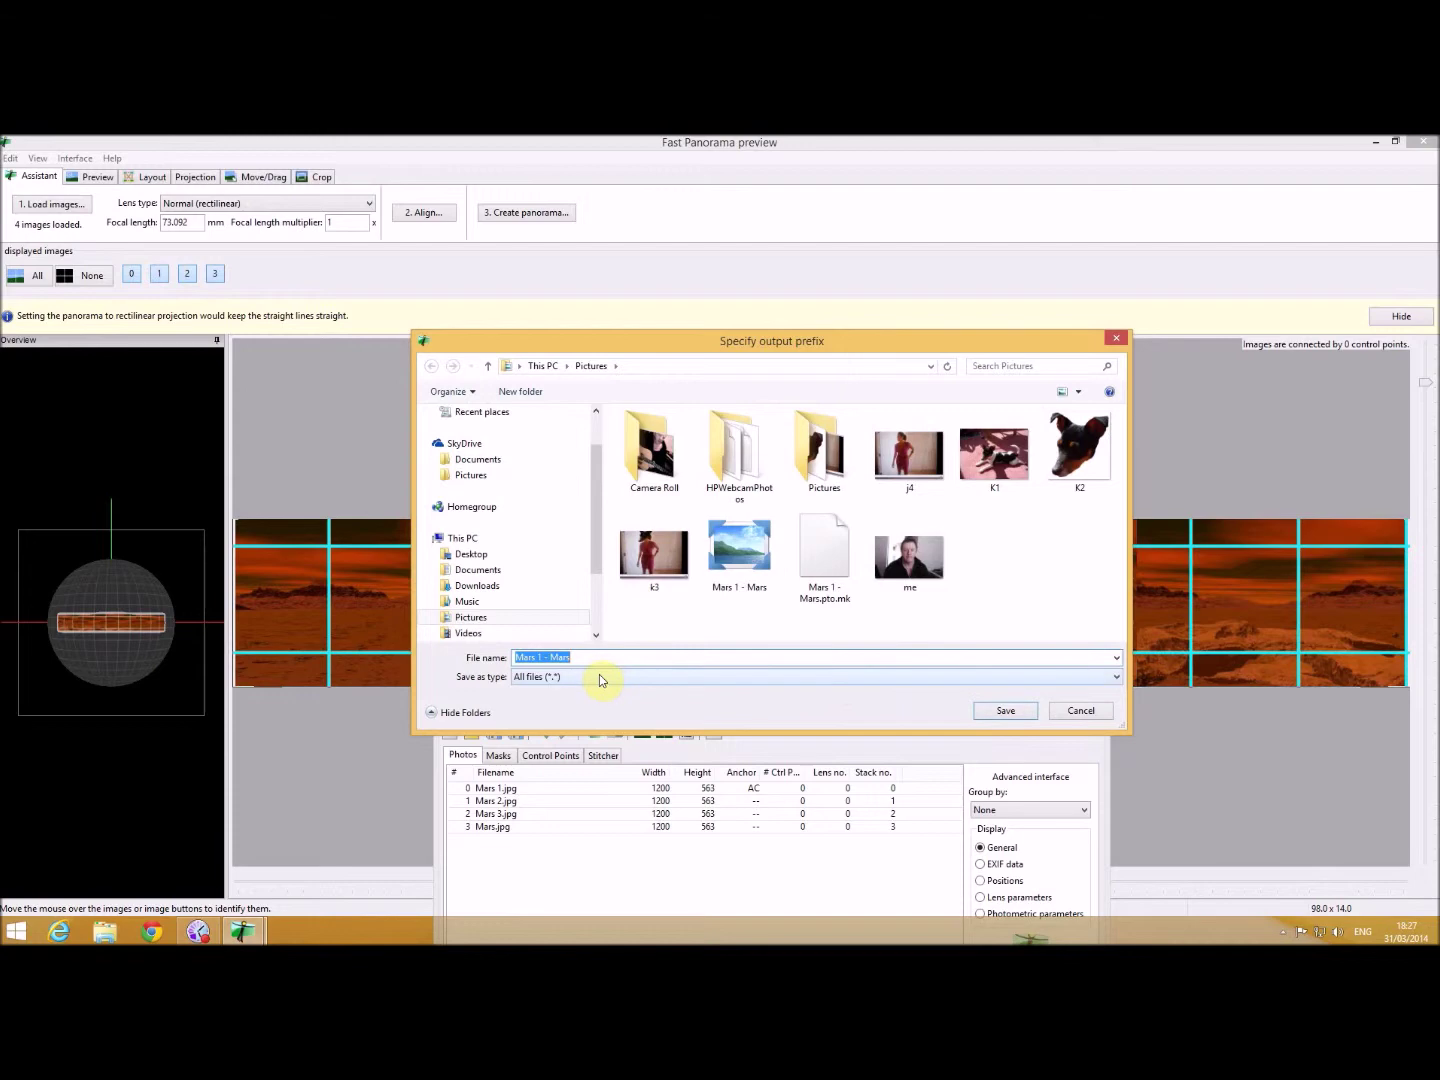
pyautogui.click(1005, 711)
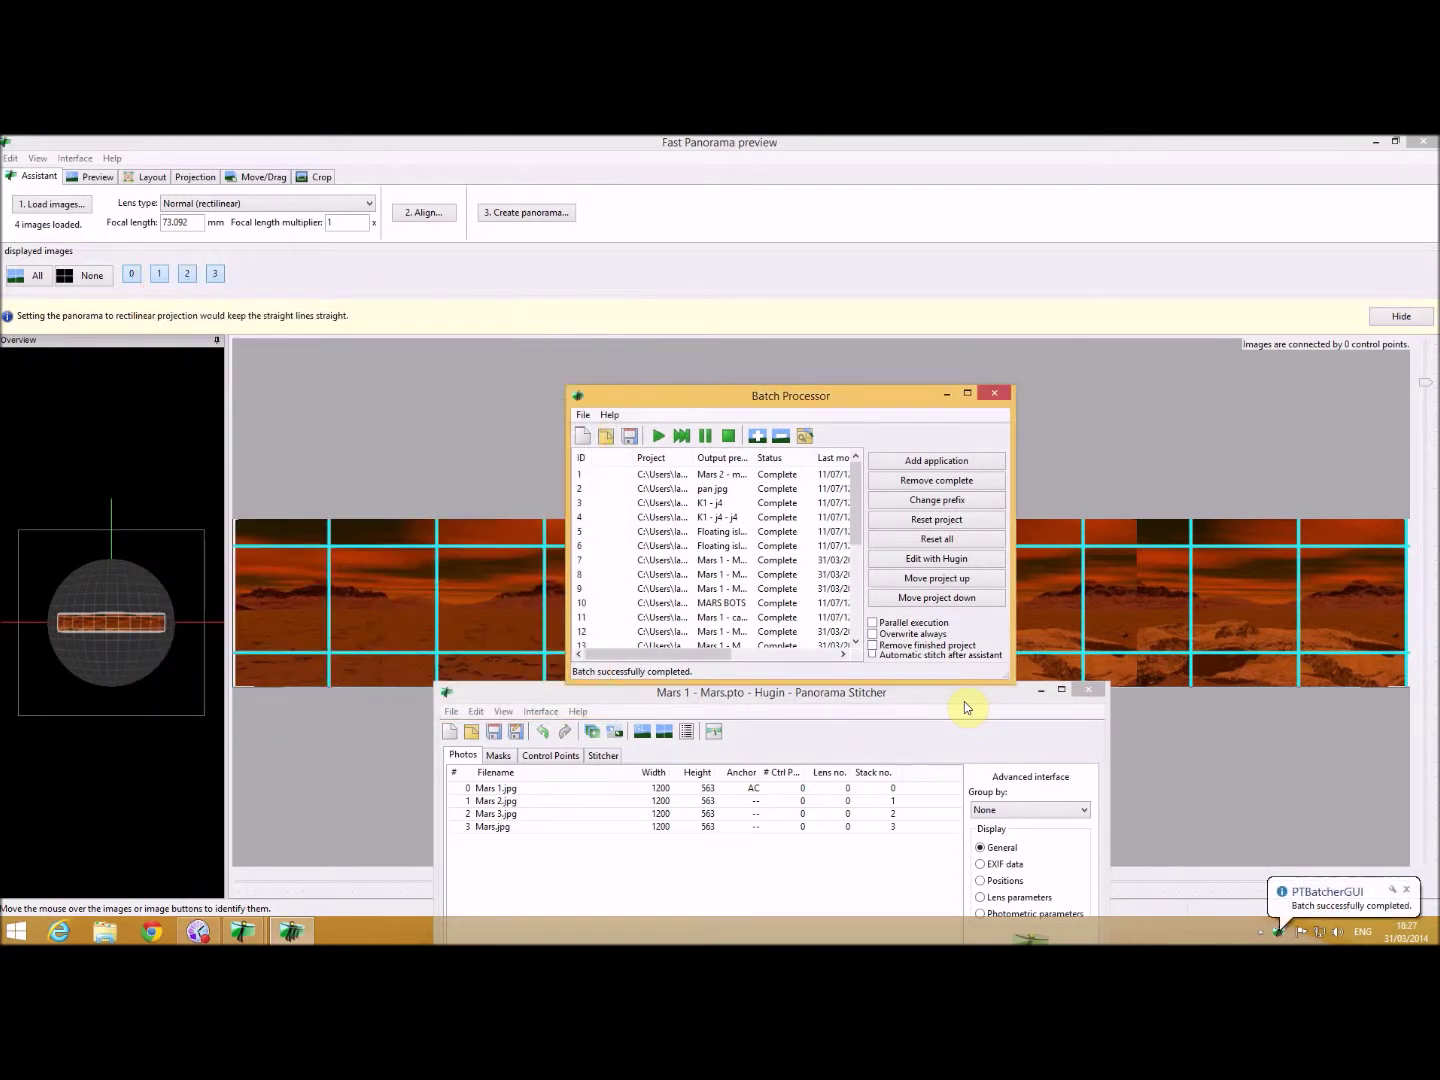
# - Close the Batch Processor, the Fast Panorama preview and the Hugin stitcher window
pyautogui.click(995, 394)
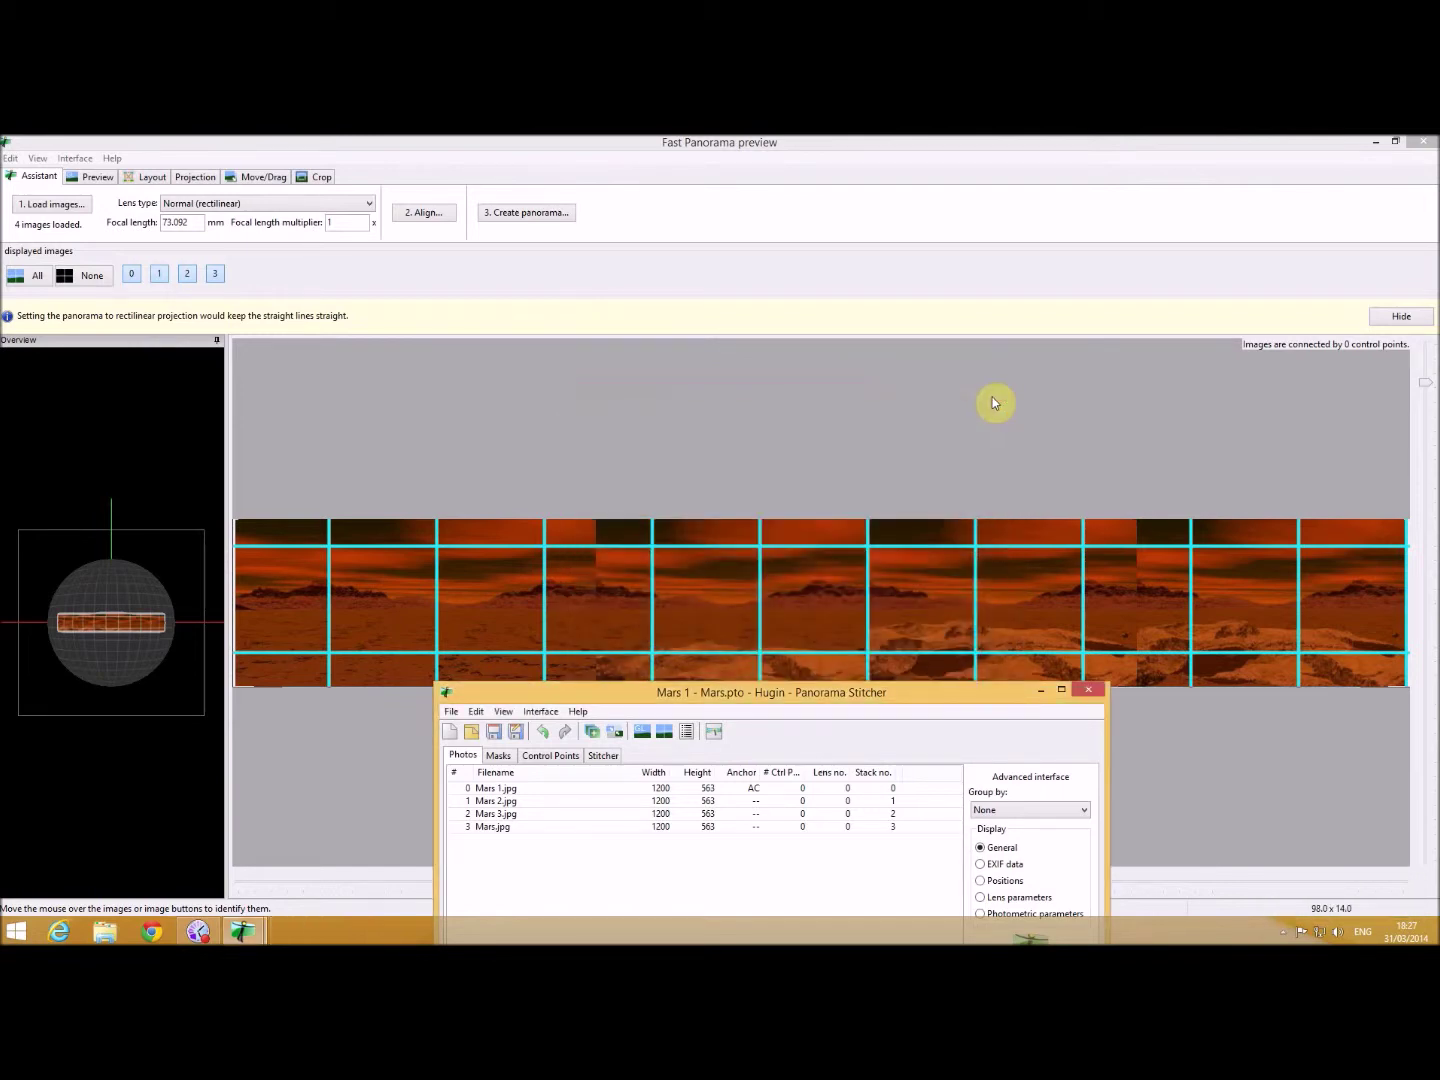
pyautogui.click(1425, 144)
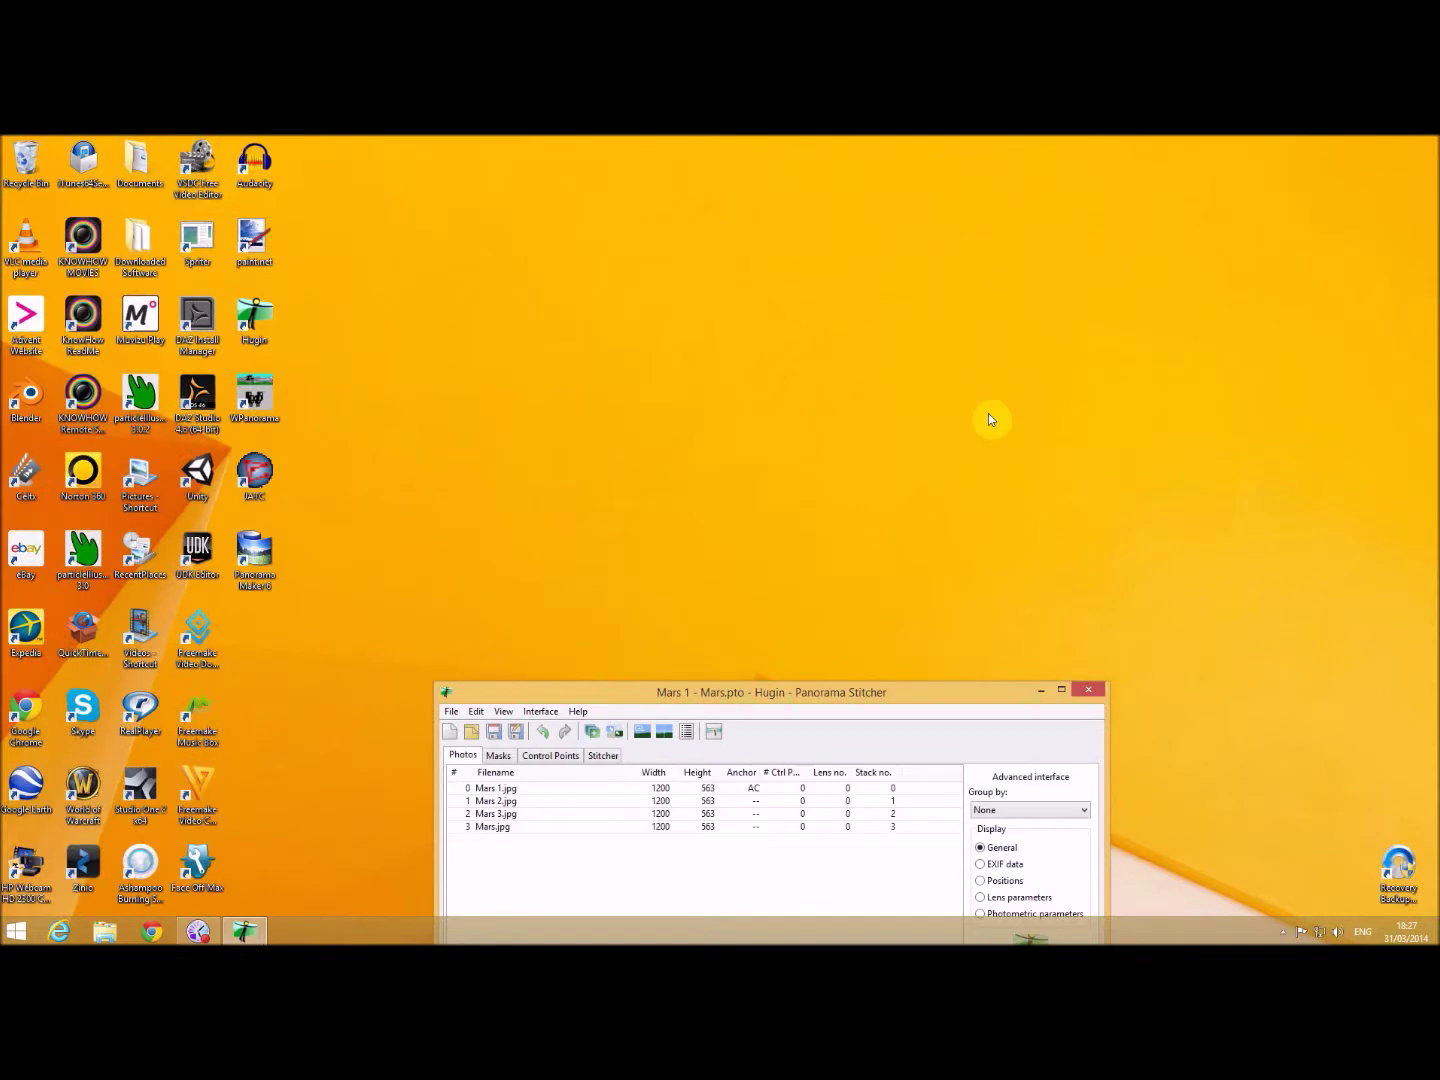
pyautogui.moveTo(894, 667); pyautogui.dragTo(858, 538)
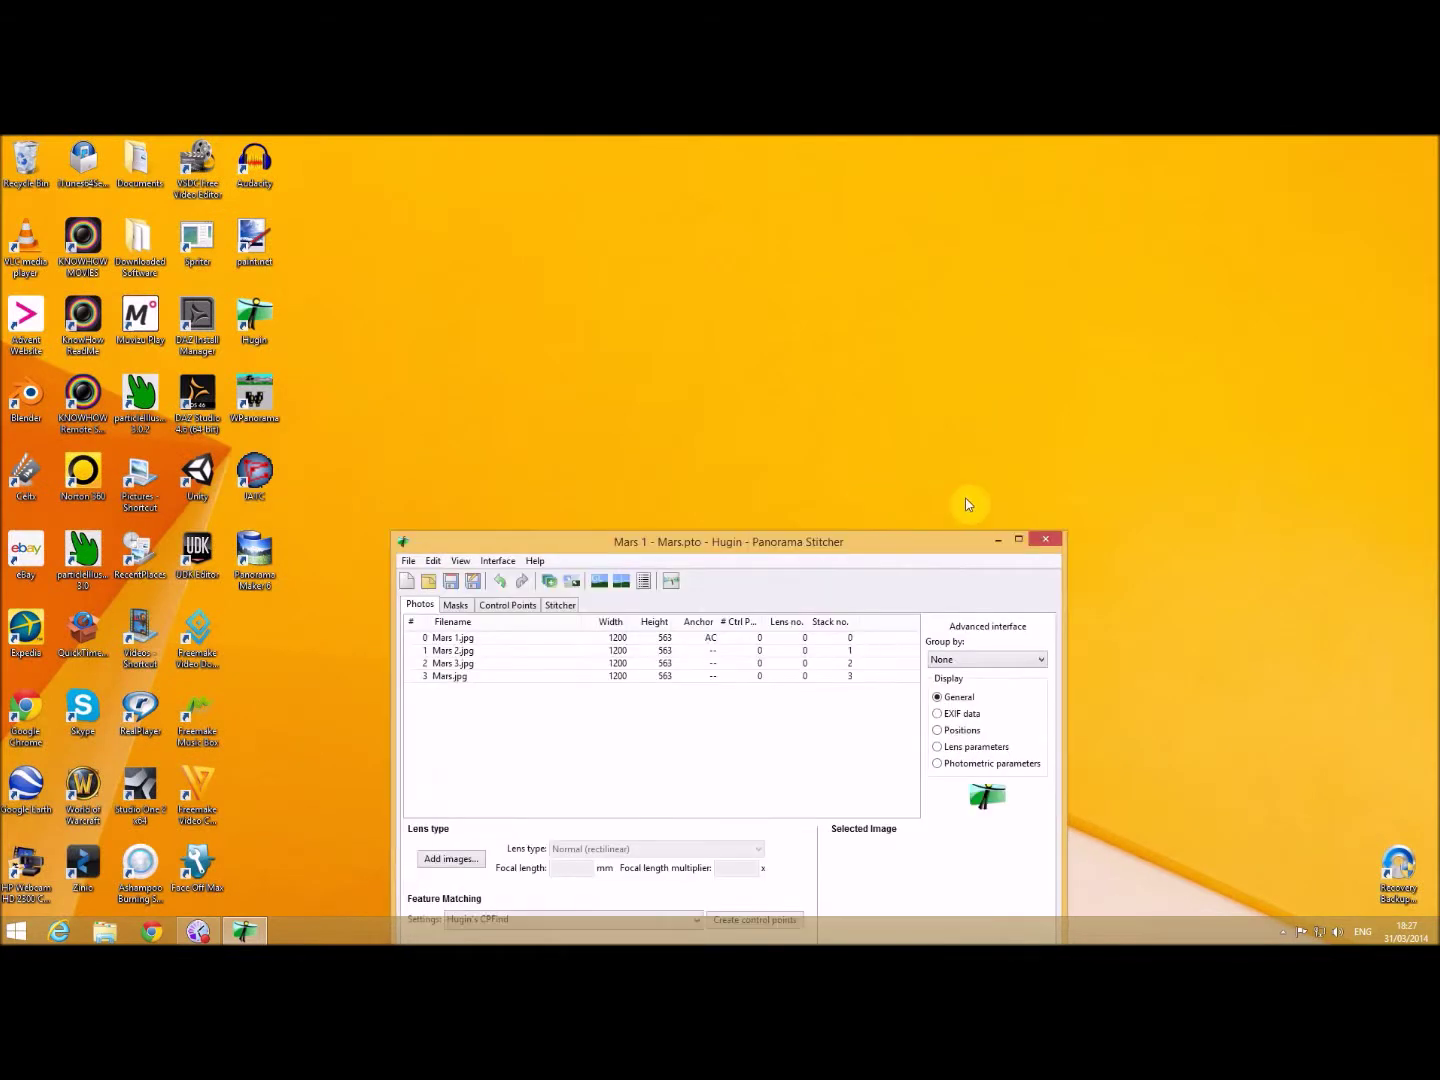
pyautogui.click(1058, 536)
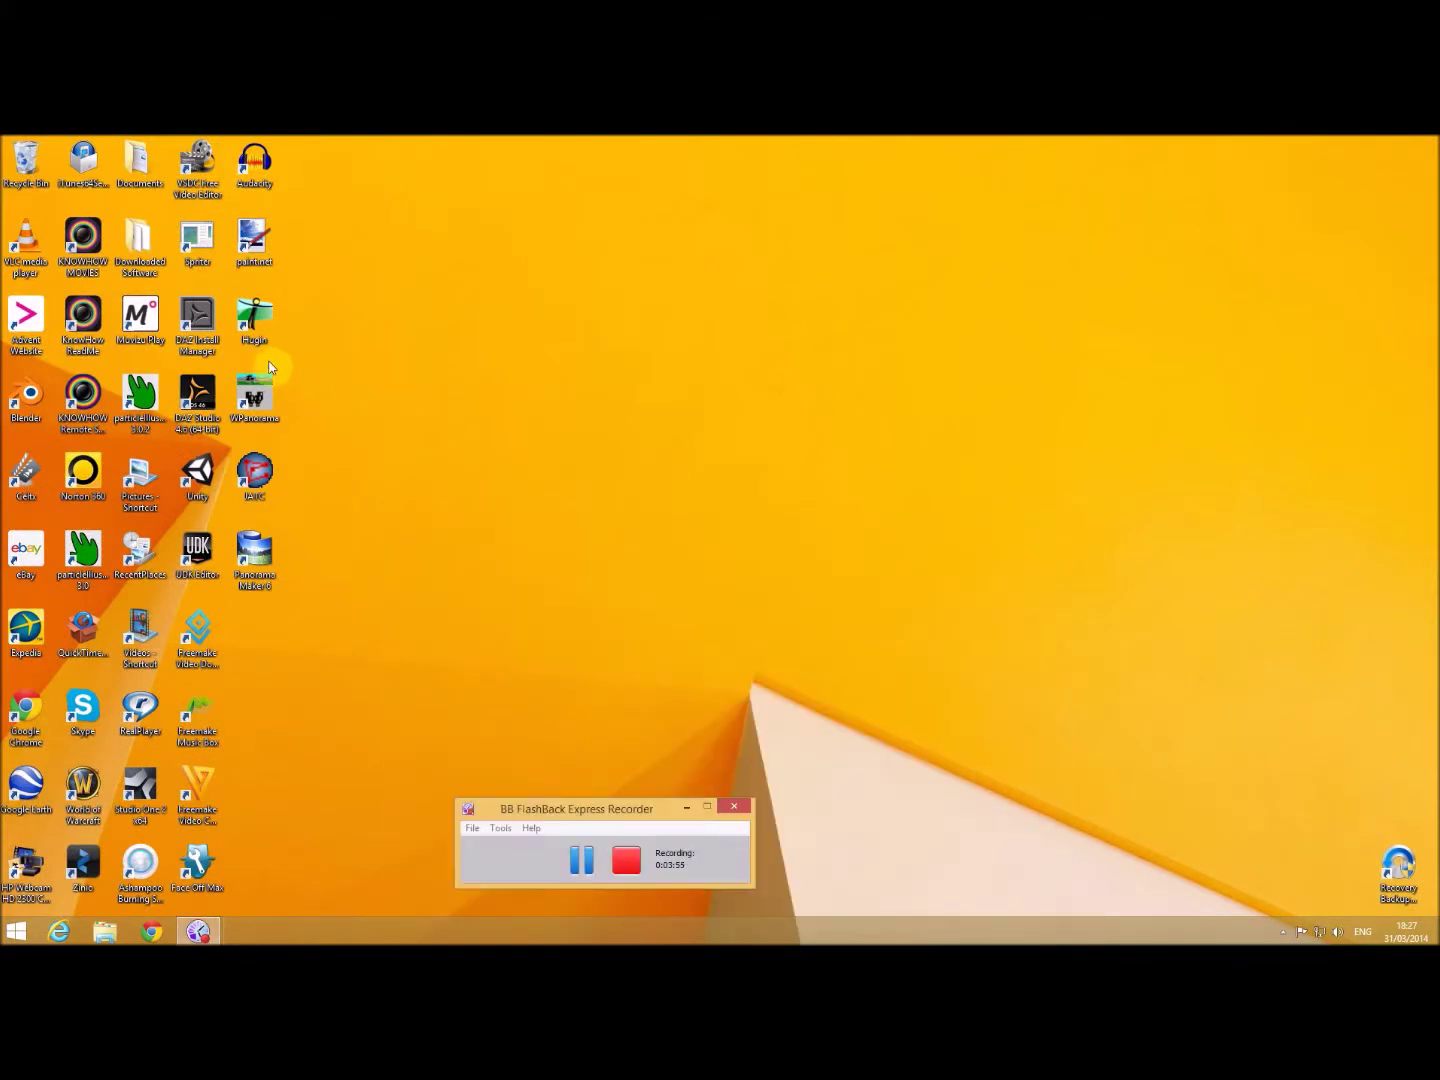
# - Launch WPanorama and load Mars 1 - Mars.jpg from the Pictures library into the viewer
pyautogui.doubleClick(273, 402)
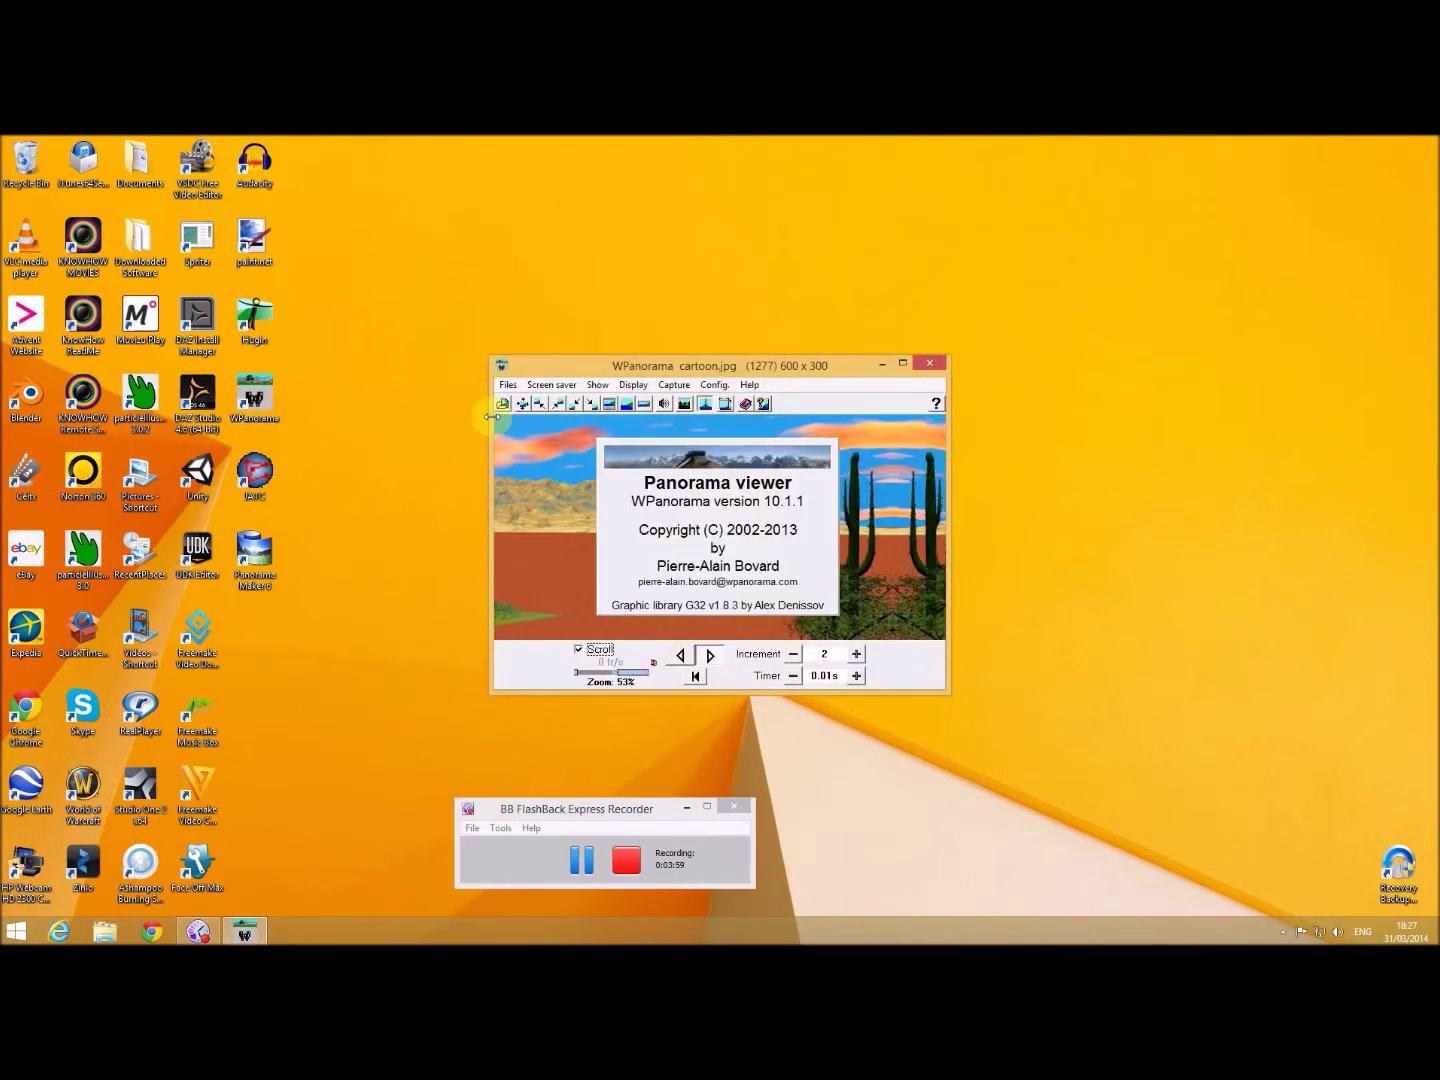
pyautogui.click(509, 384)
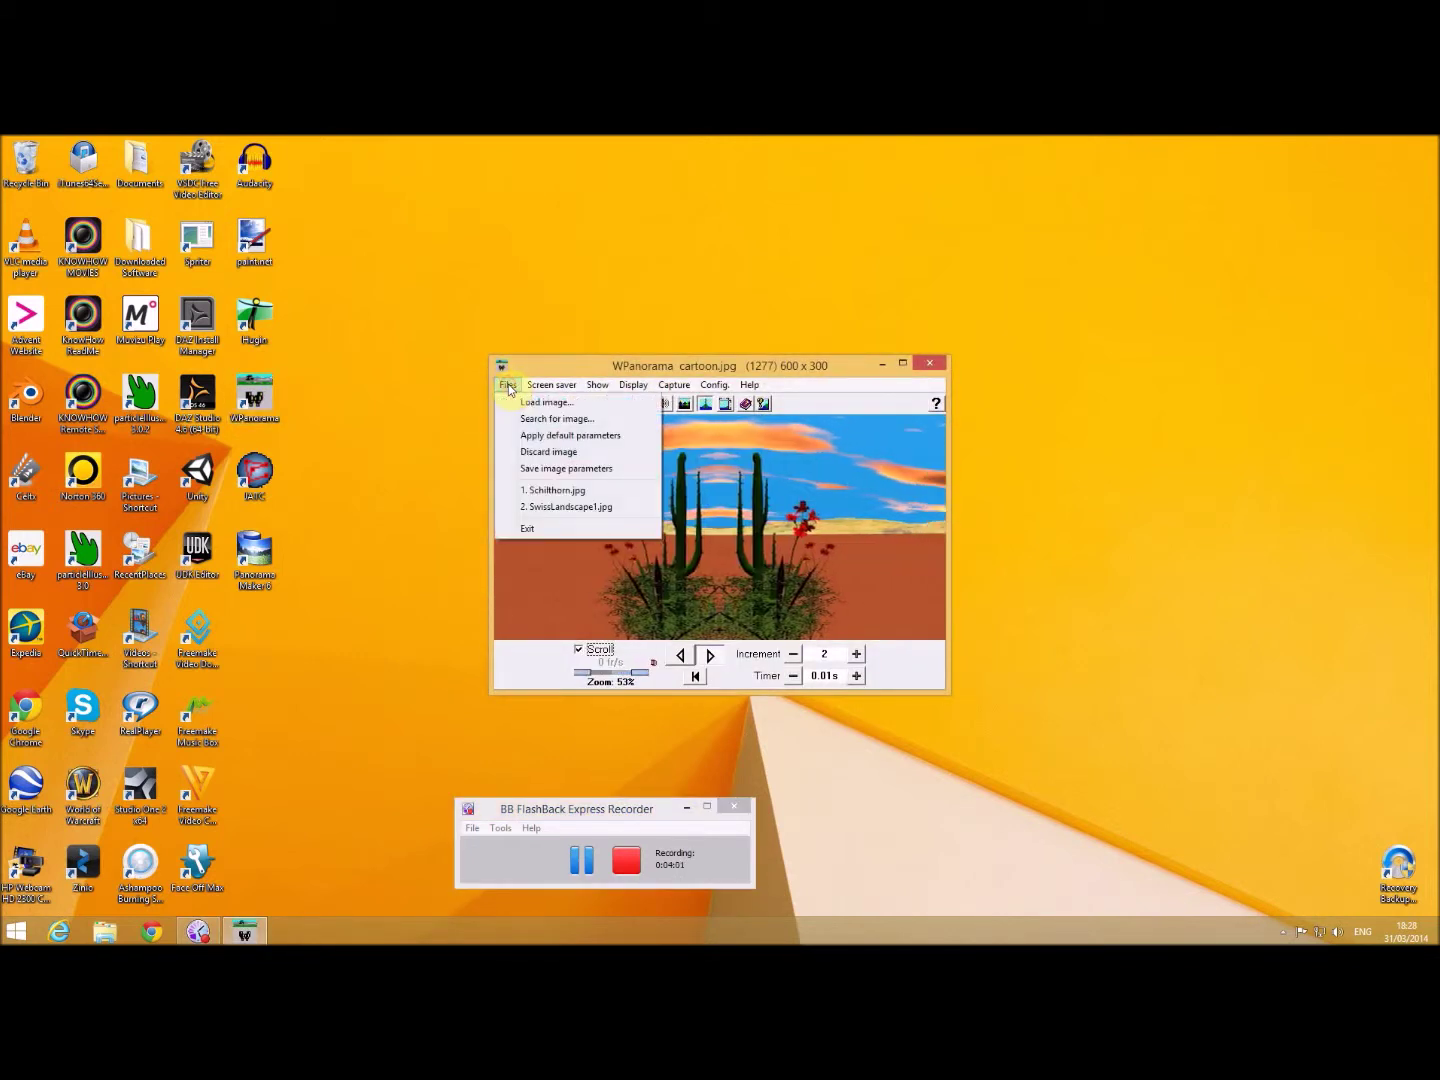
pyautogui.click(526, 403)
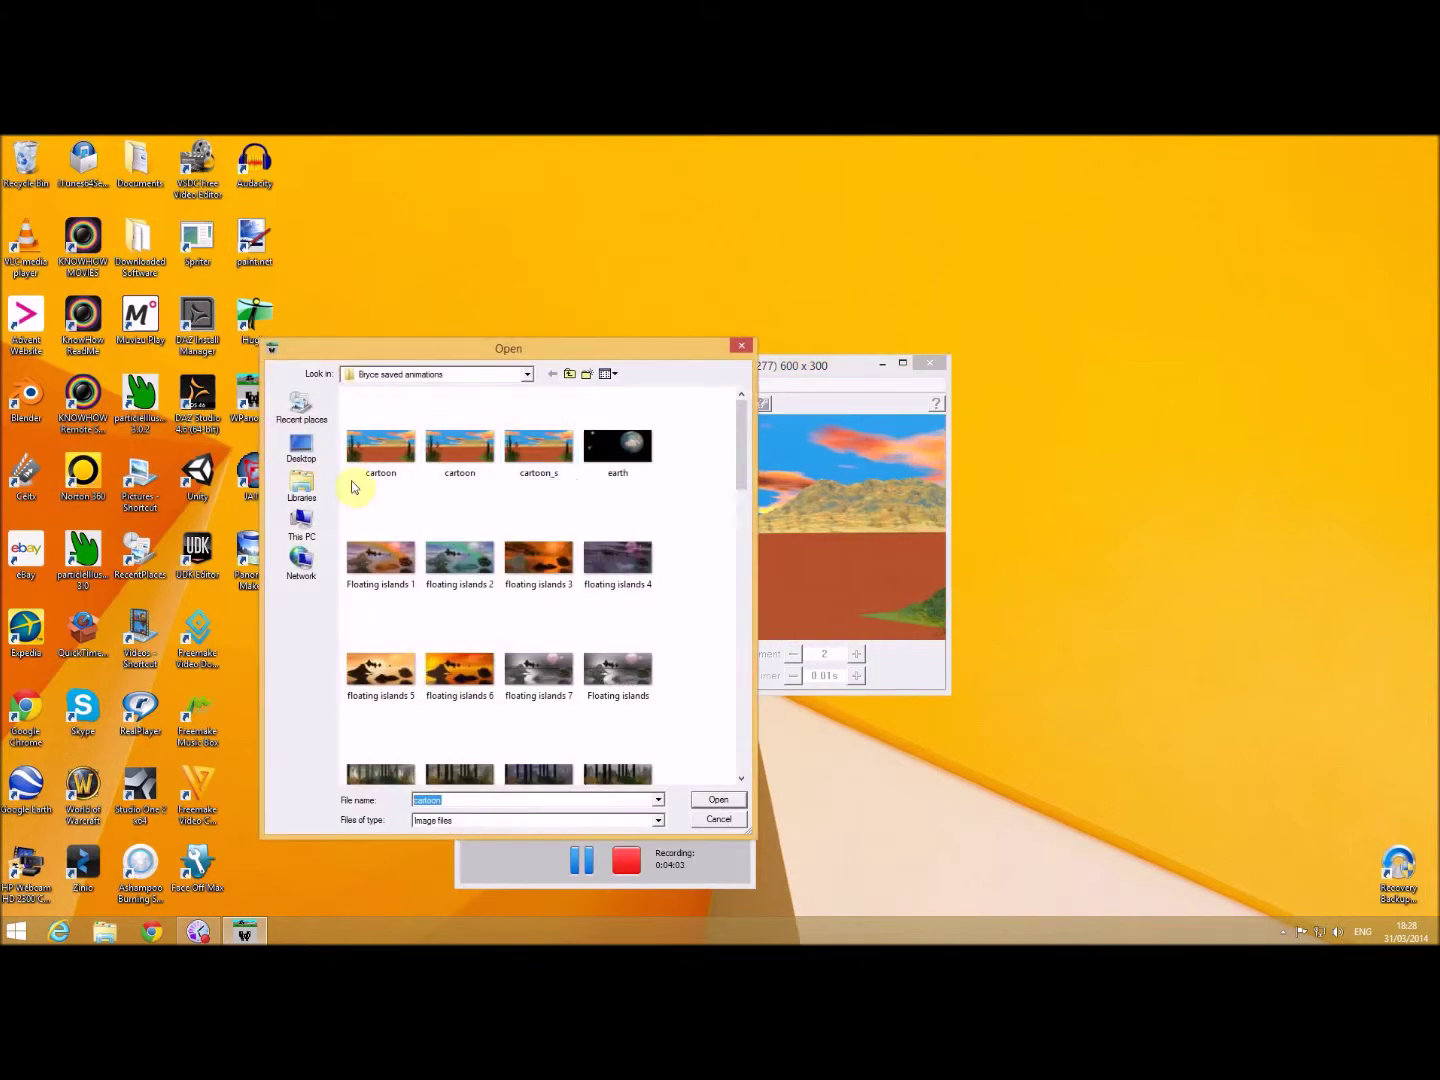
pyautogui.click(305, 488)
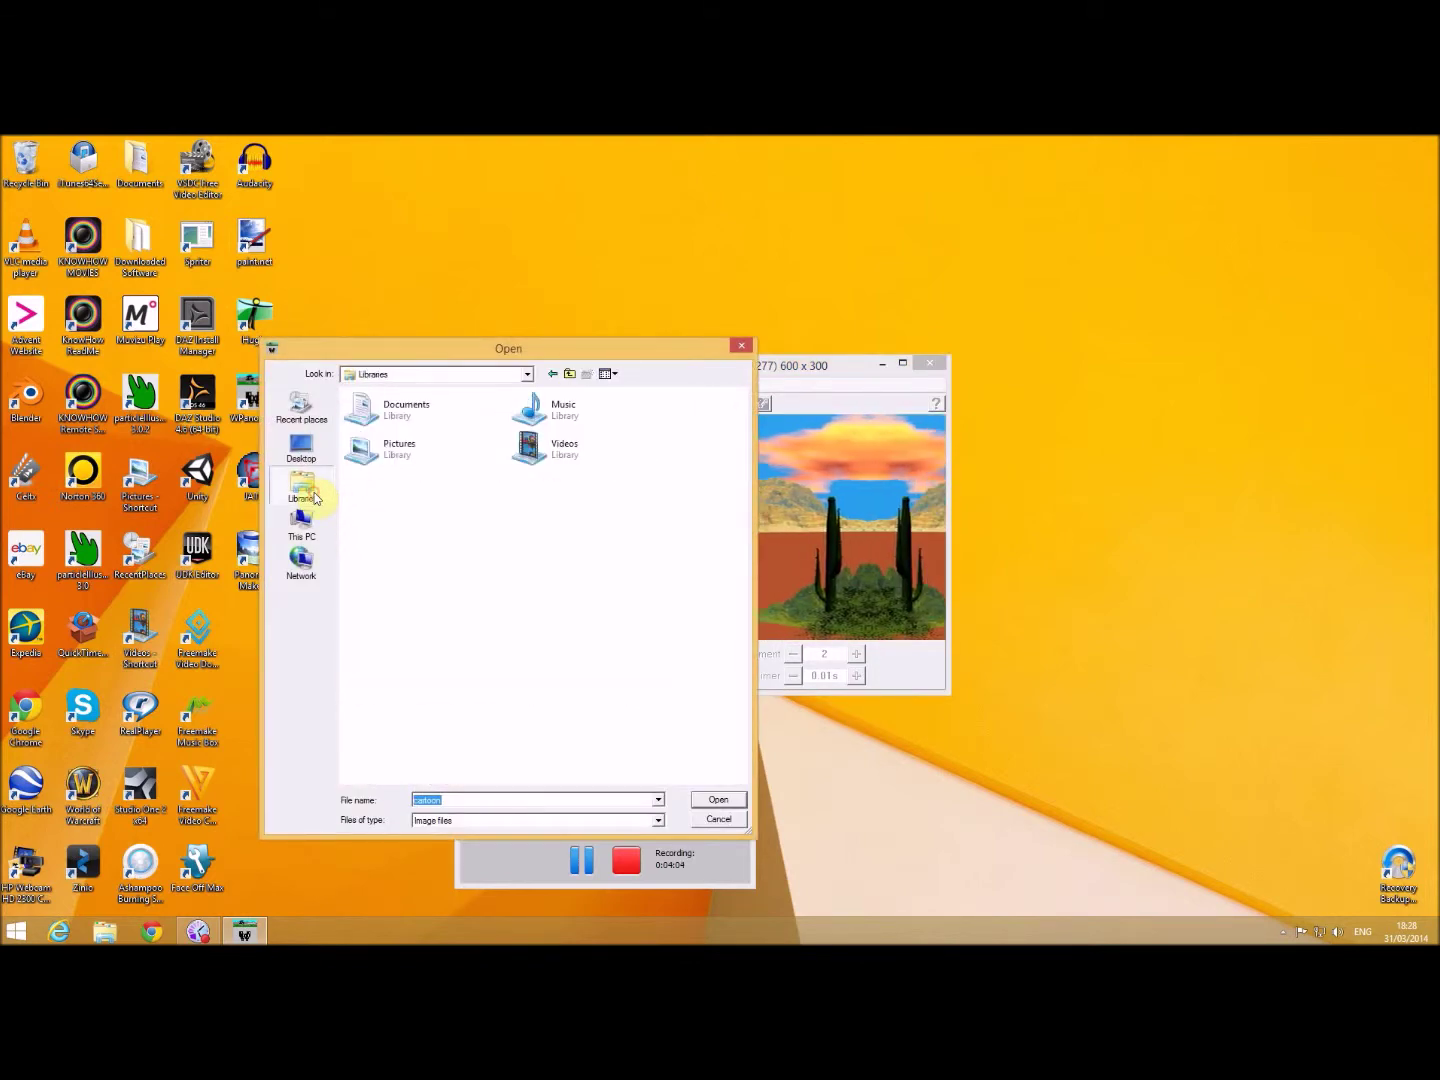
pyautogui.doubleClick(392, 460)
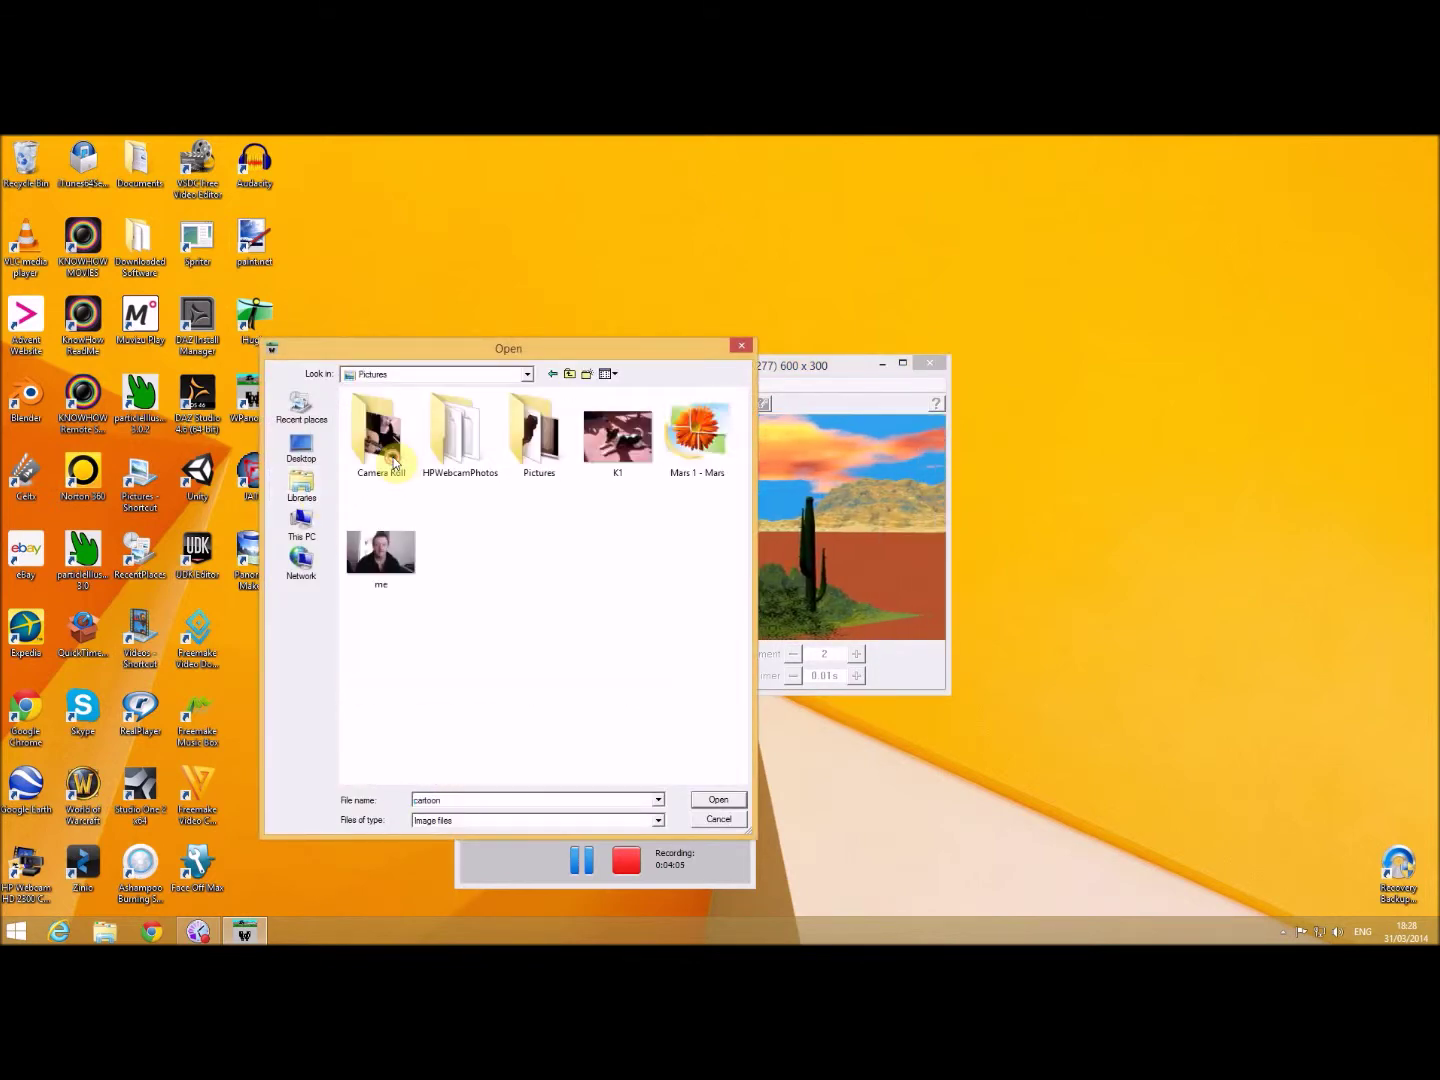
pyautogui.doubleClick(716, 458)
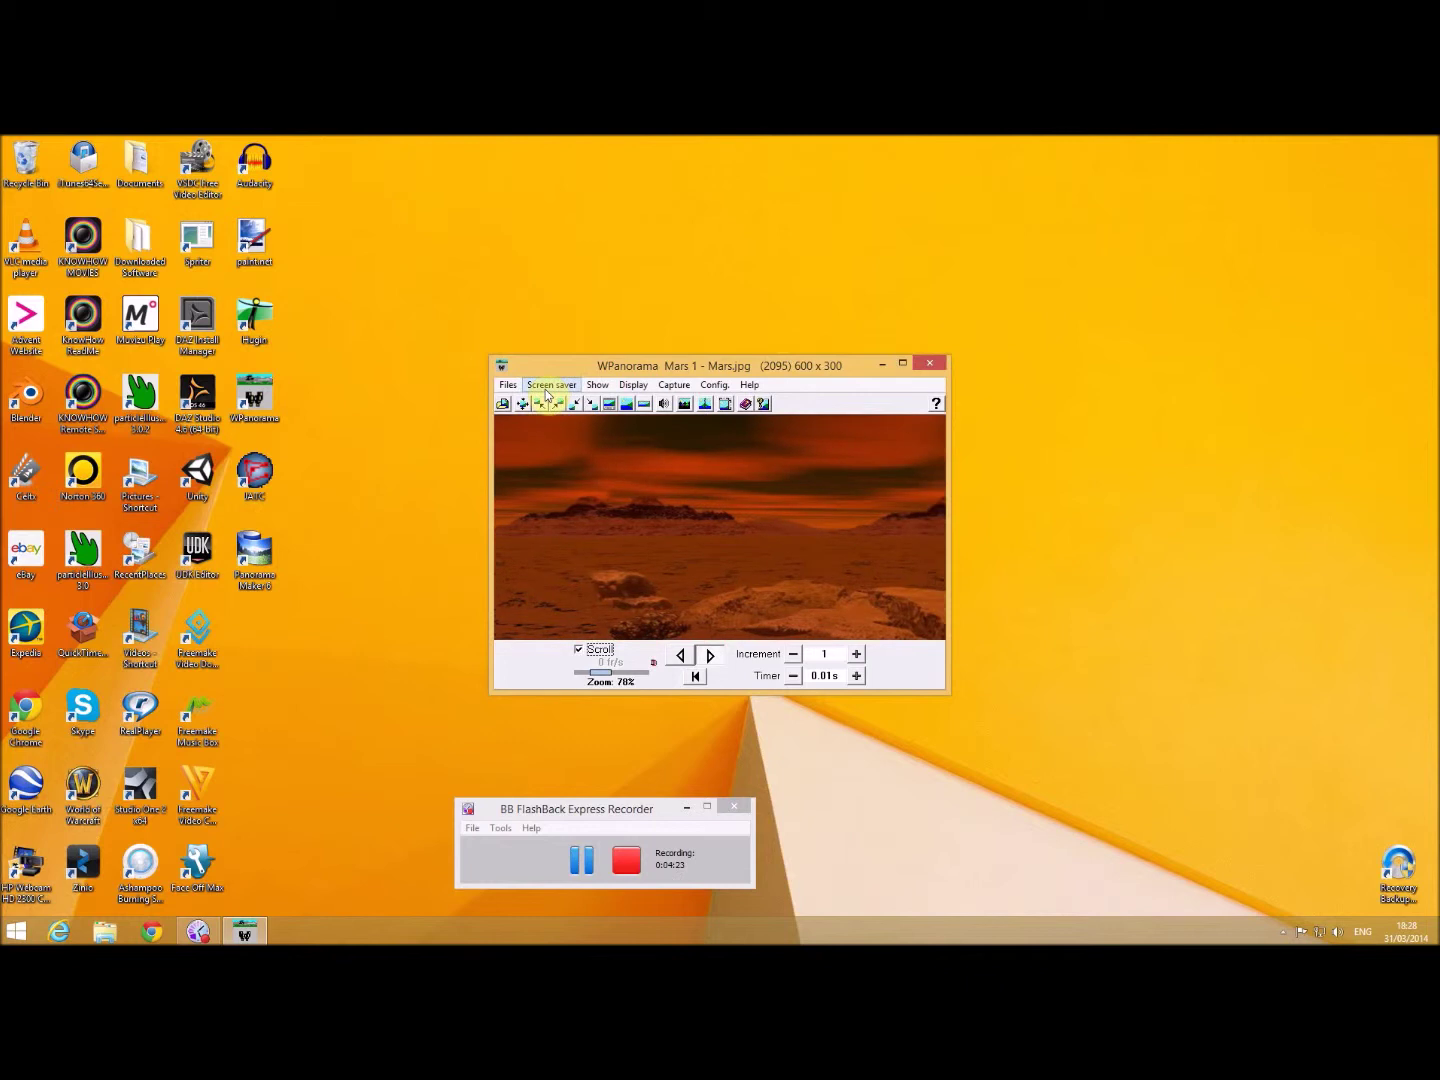
pyautogui.click(552, 386)
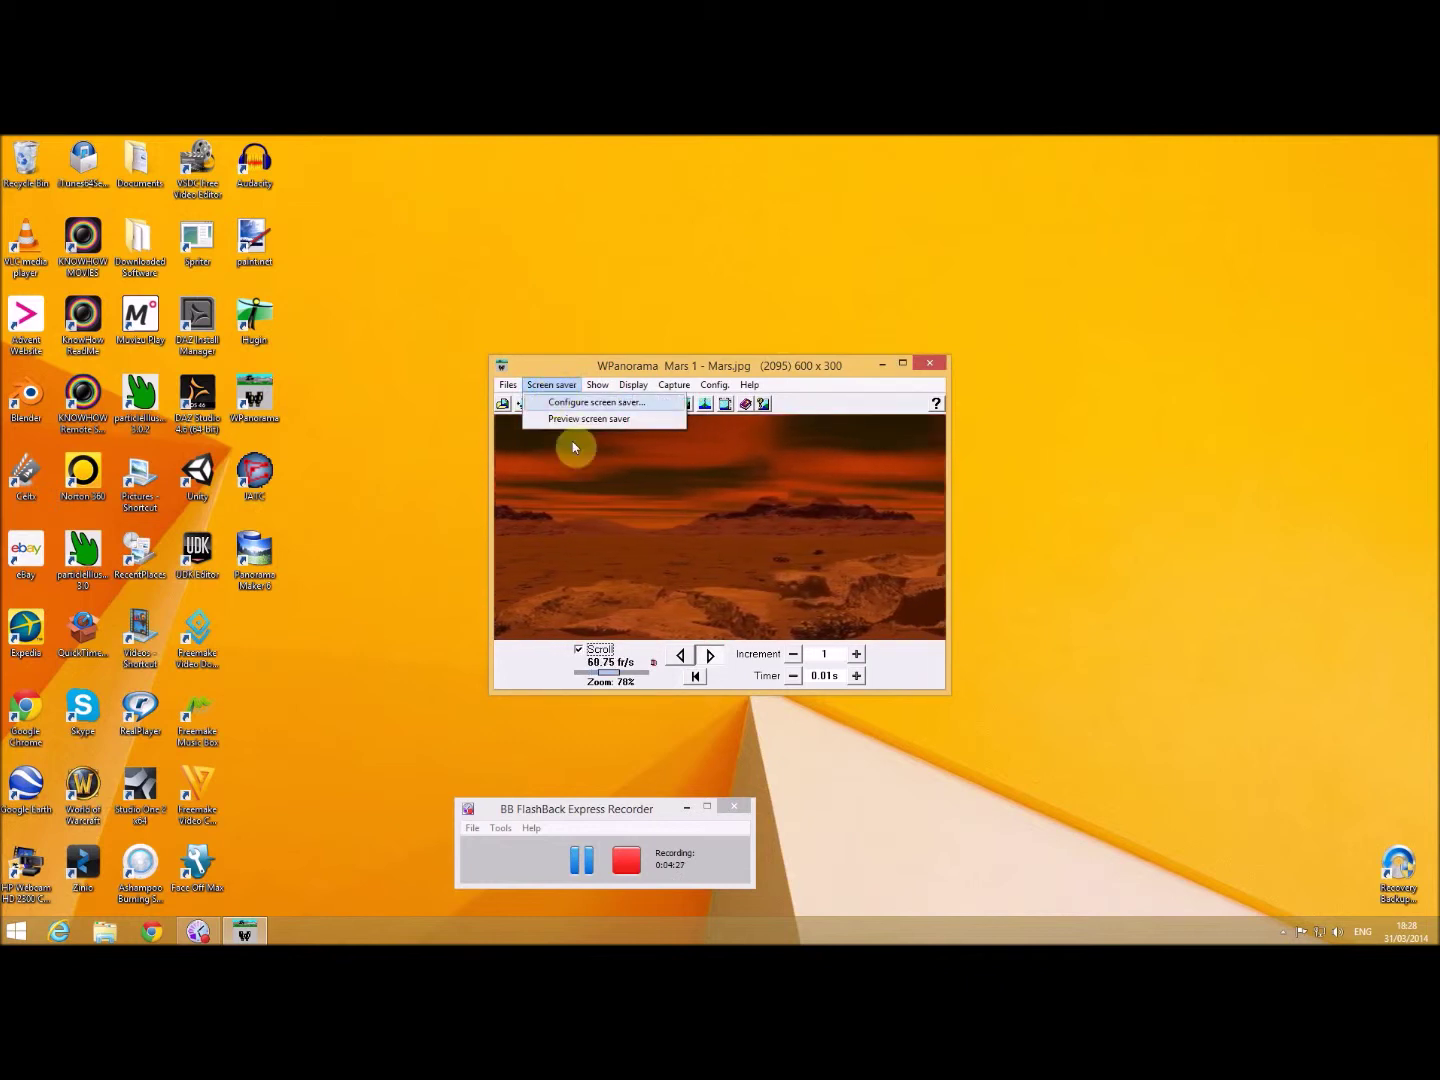
pyautogui.click(626, 405)
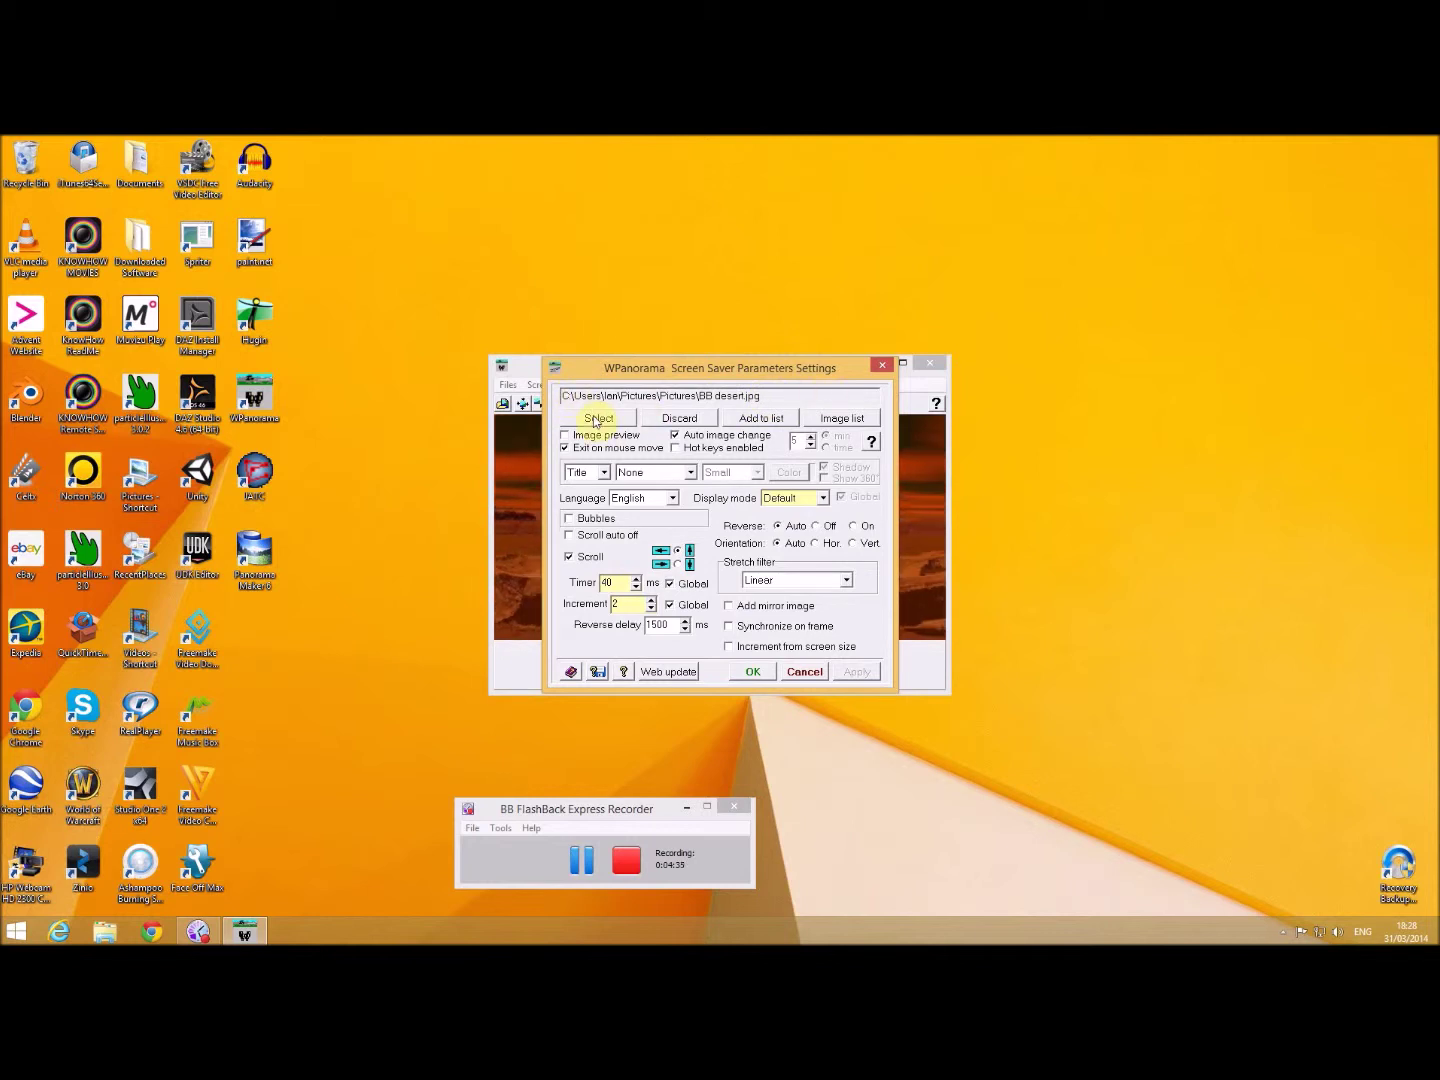
pyautogui.click(881, 364)
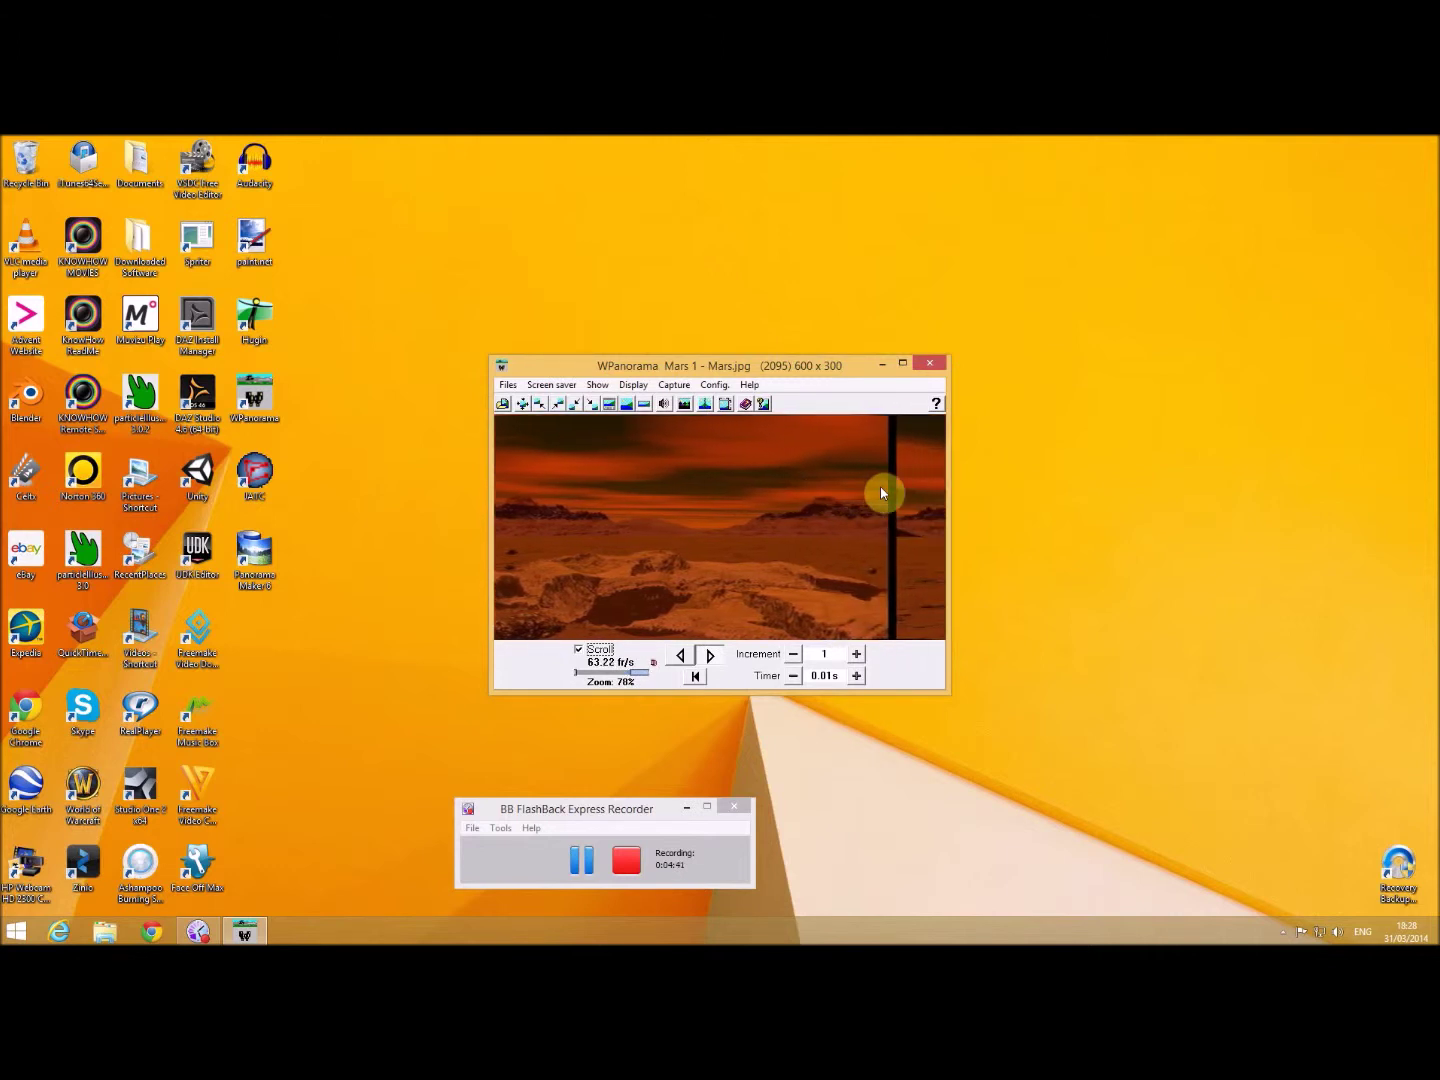
# - Add a mirror image to the Mars panorama, widening it to 4189 × 300
pyautogui.click(707, 406)
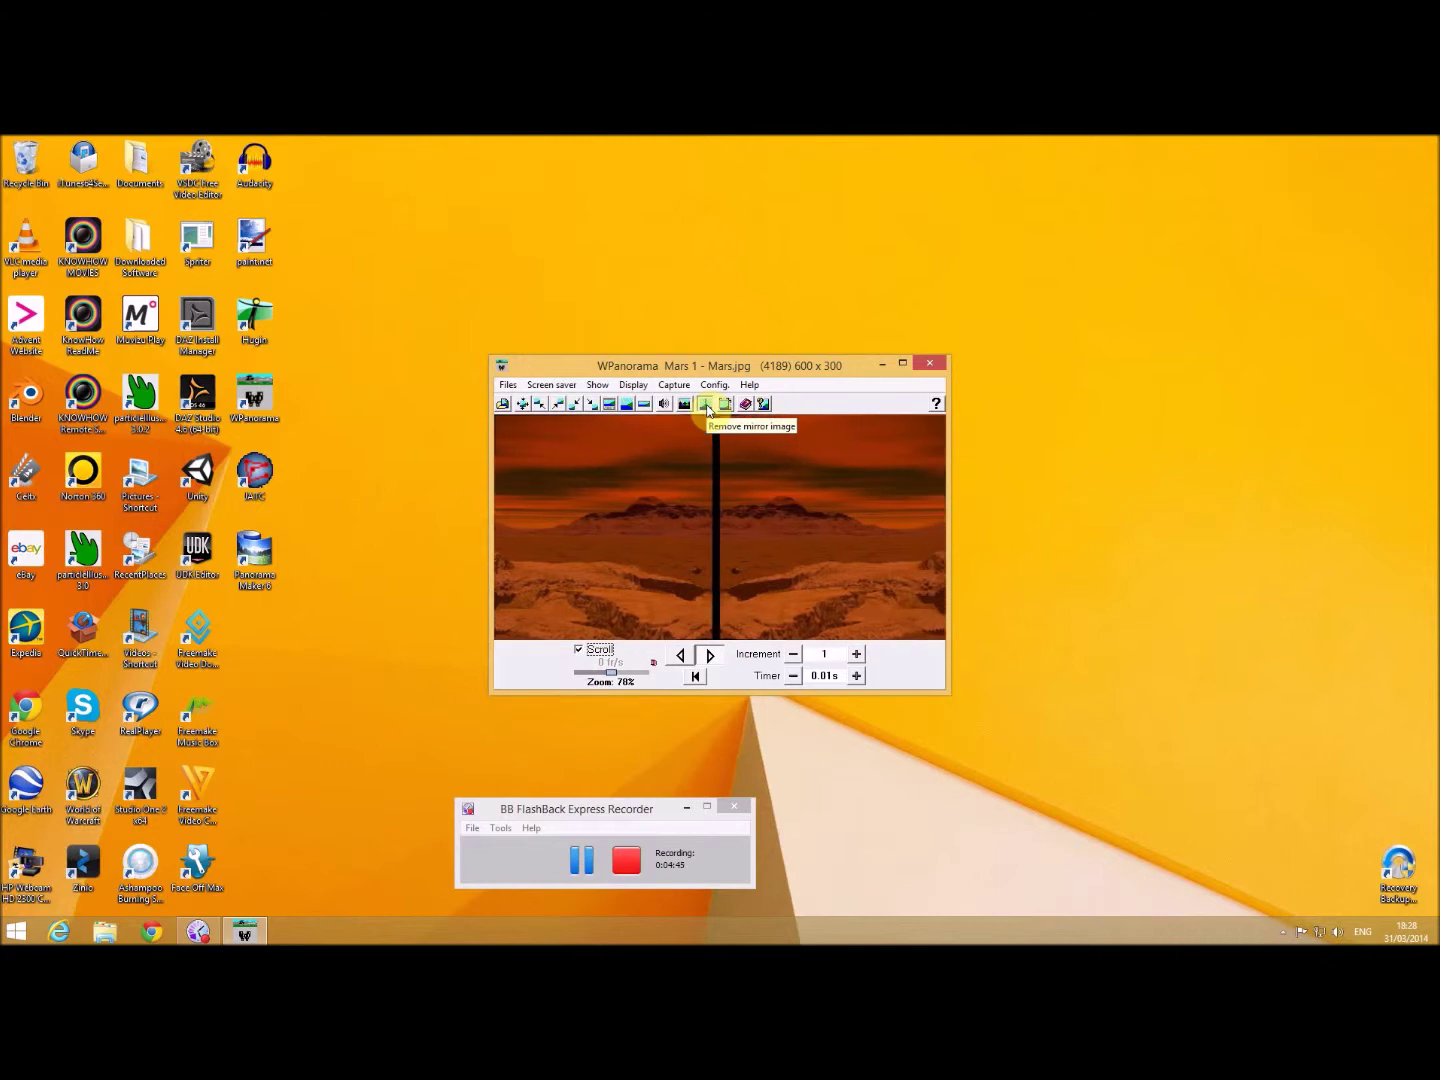